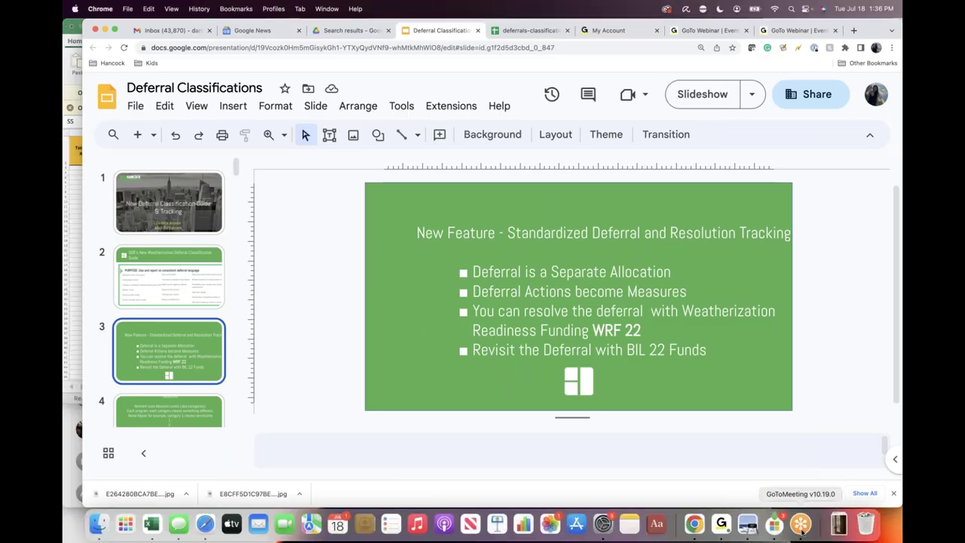
click(801, 530)
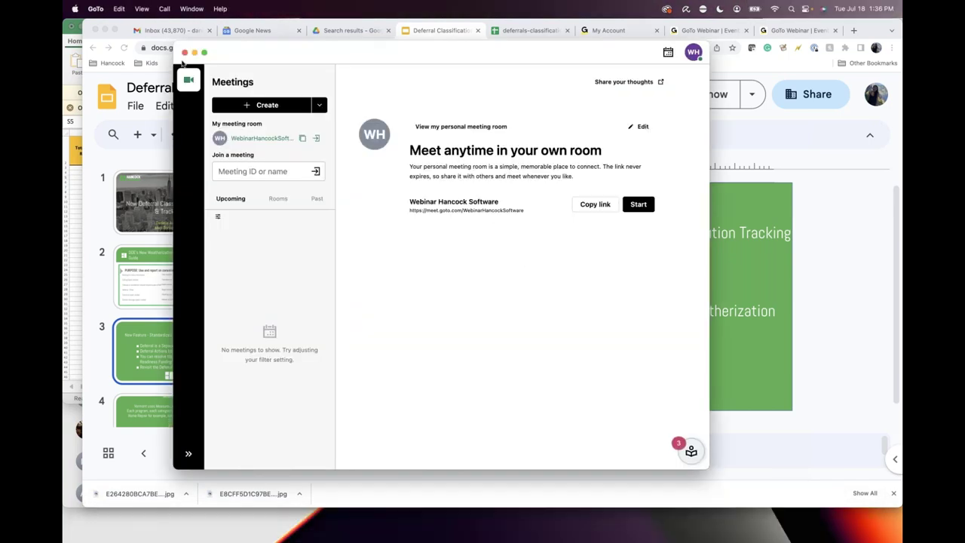
key(super+w)
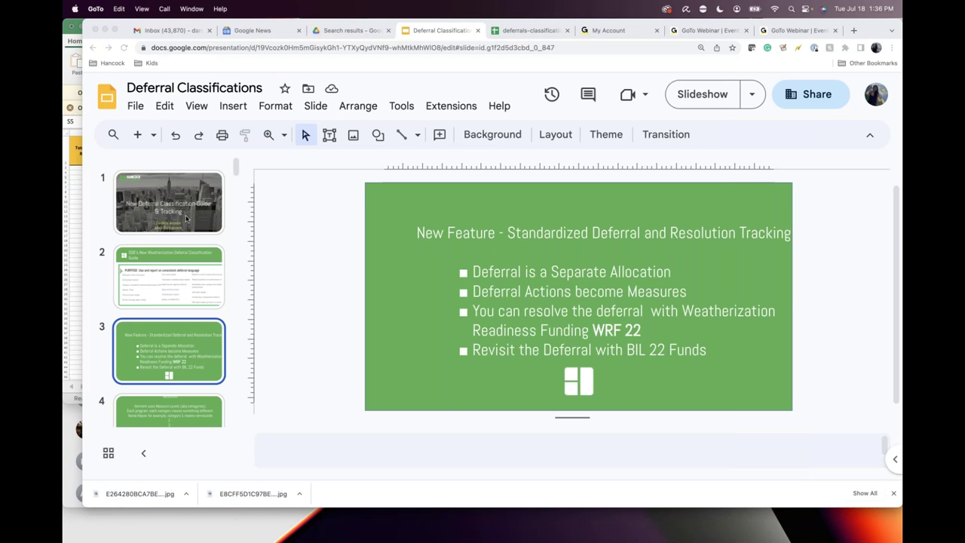
key(super+Tab)
mouse_move(884, 529)
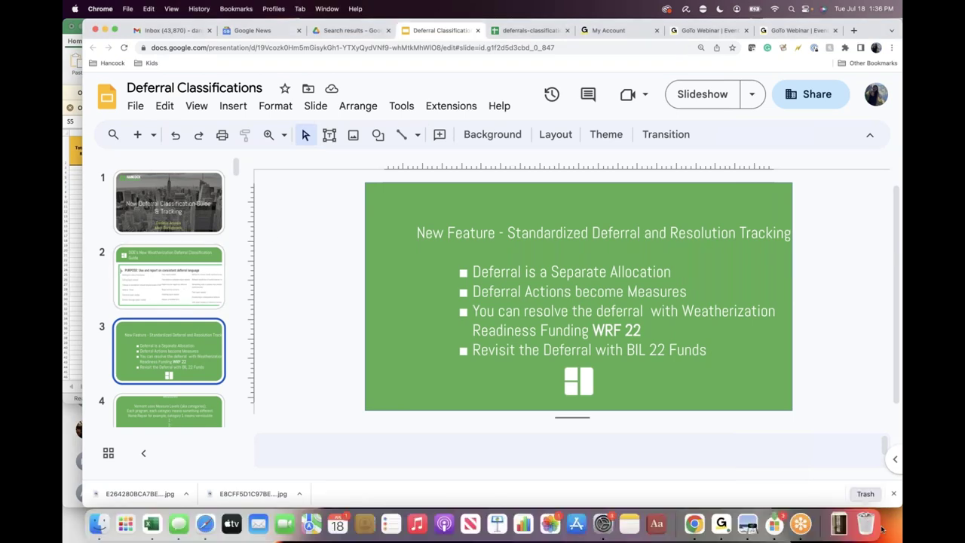
click(722, 525)
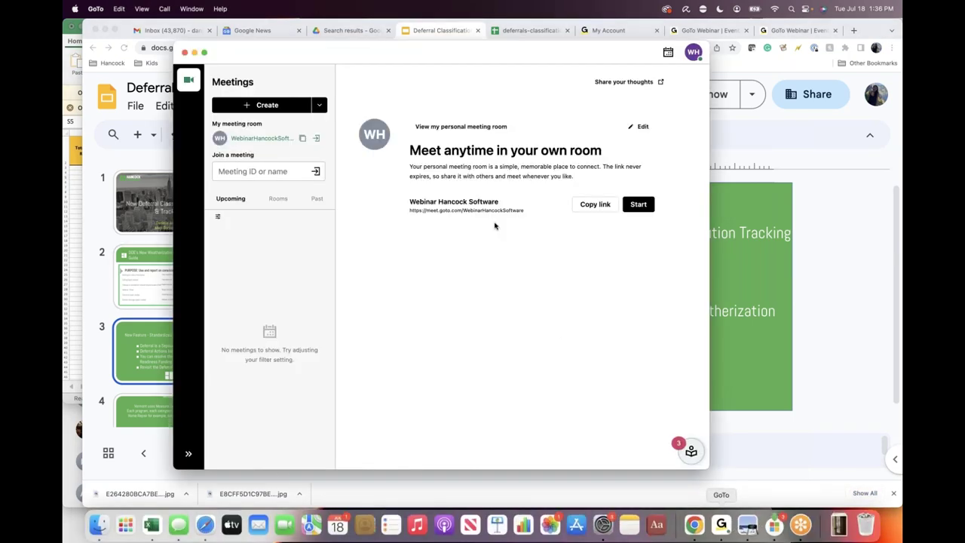
click(185, 53)
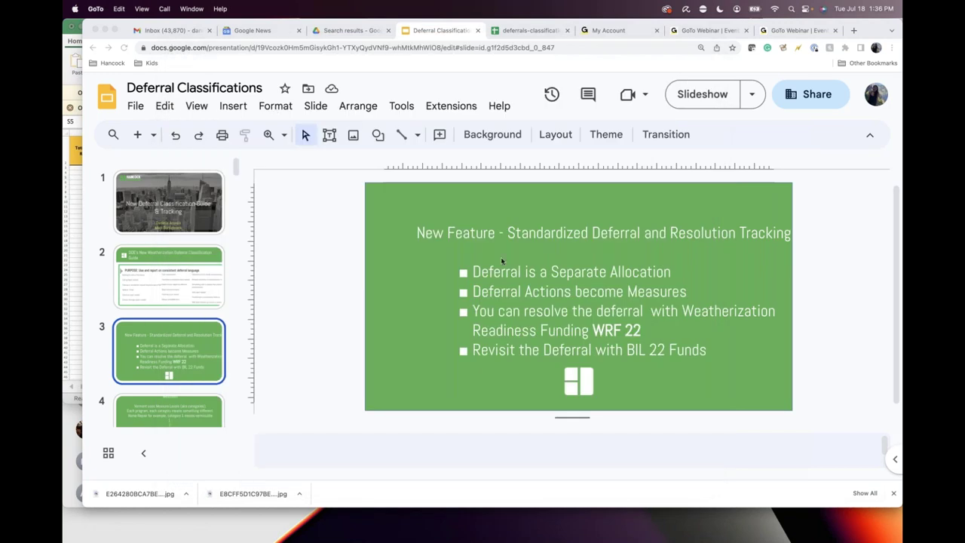
mouse_move(788, 531)
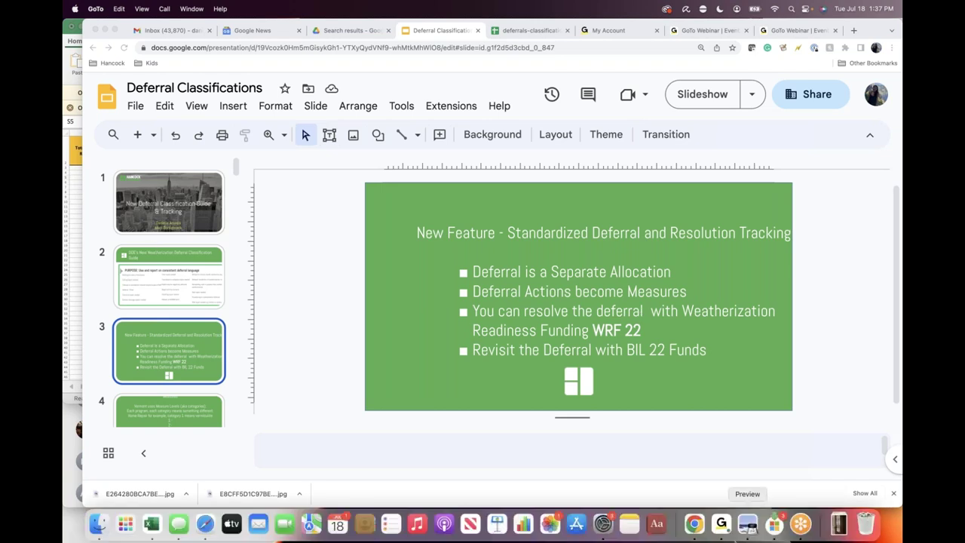
click(798, 526)
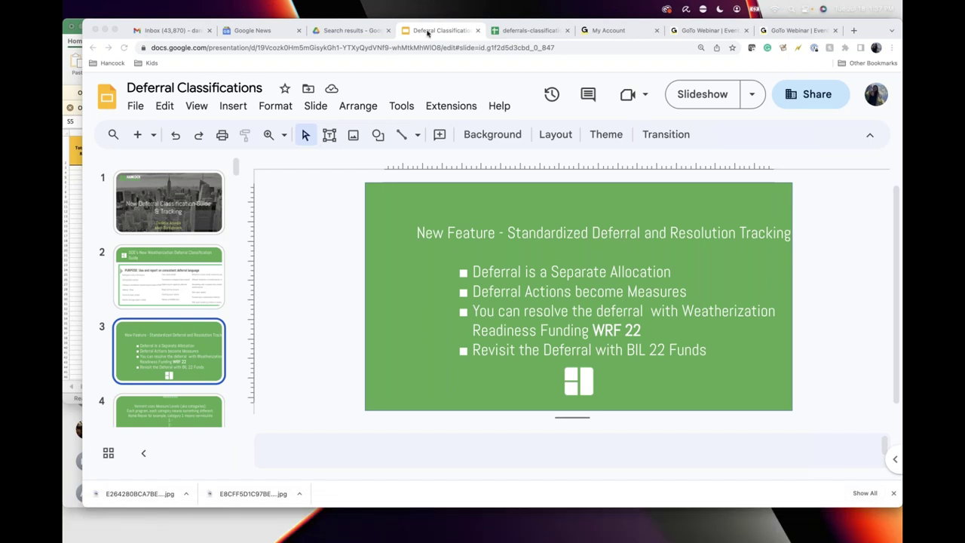
click(423, 34)
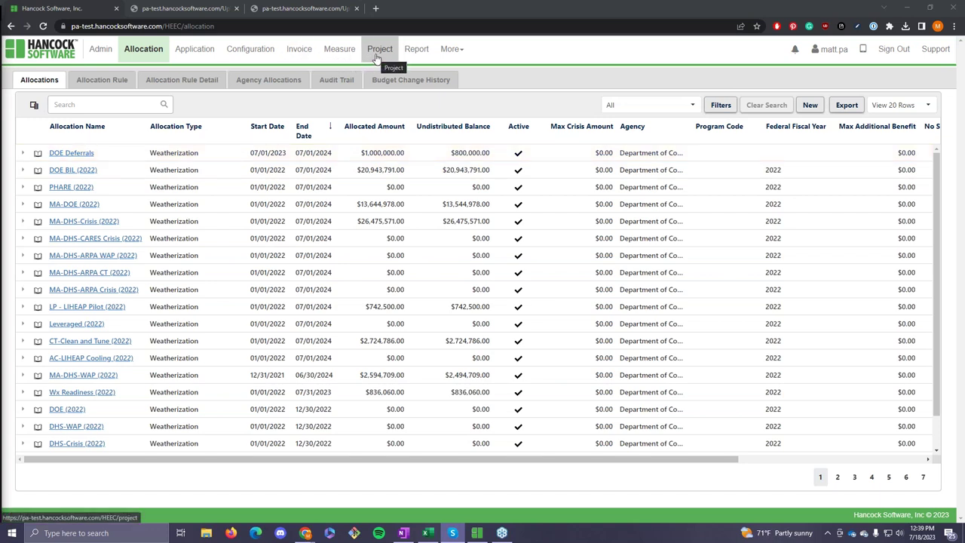
Open the details of the project allocated to DOE BIL (2022), DOE Deferrals and Wx Readiness (2022) from the project list
click(377, 52)
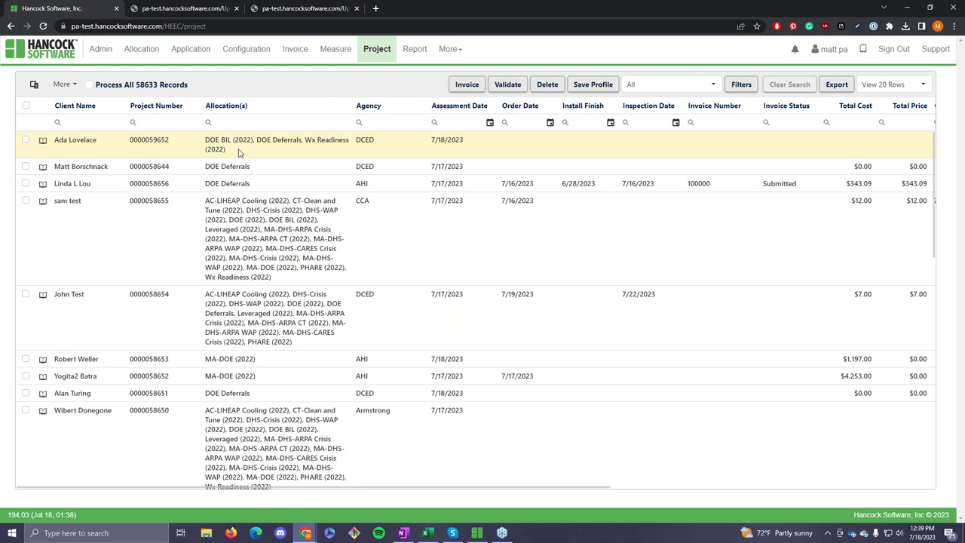
double_click(239, 153)
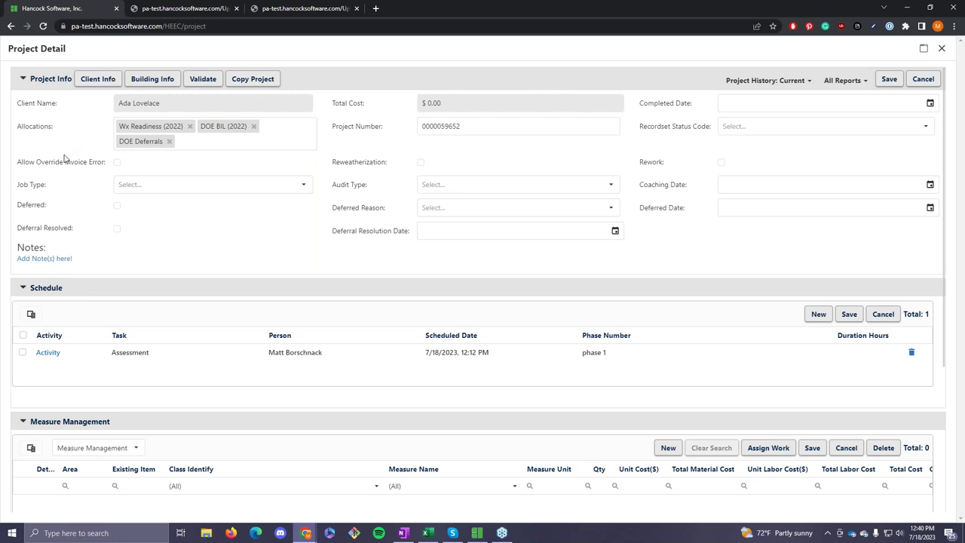
scroll(31, 178, down, 1)
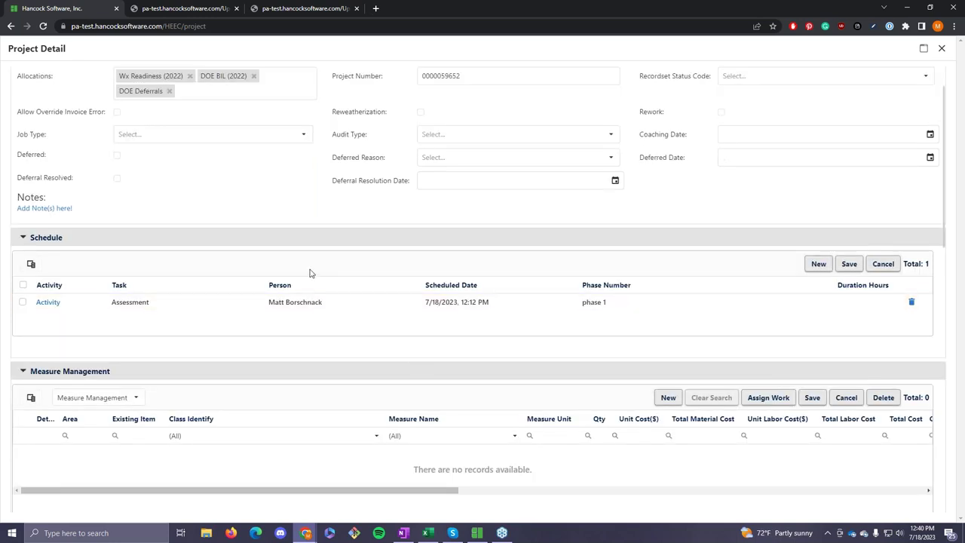
scroll(309, 273, up, 1)
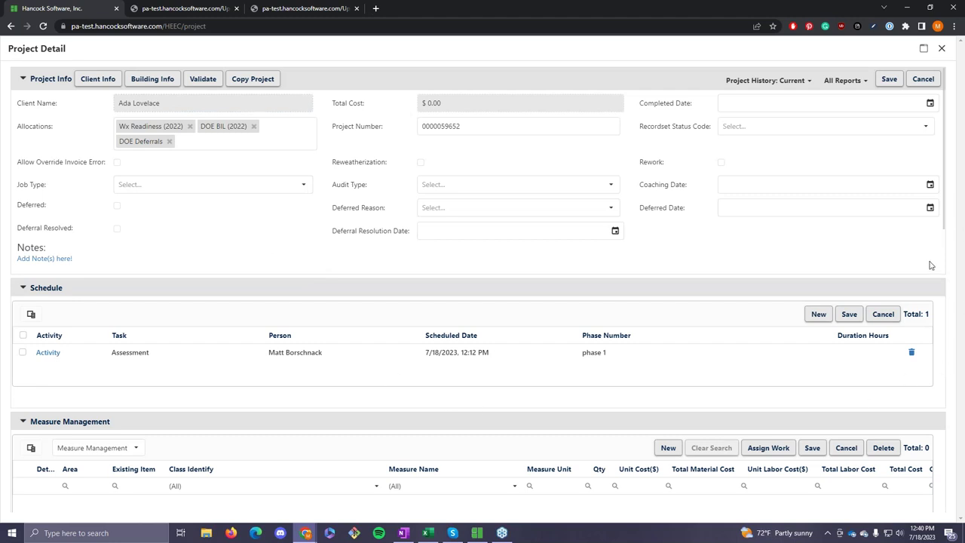
Add a Whole House measure classed as DOE Deferrals (Treatable With-Funding) and list its available measure names
scroll(939, 272, down, 1)
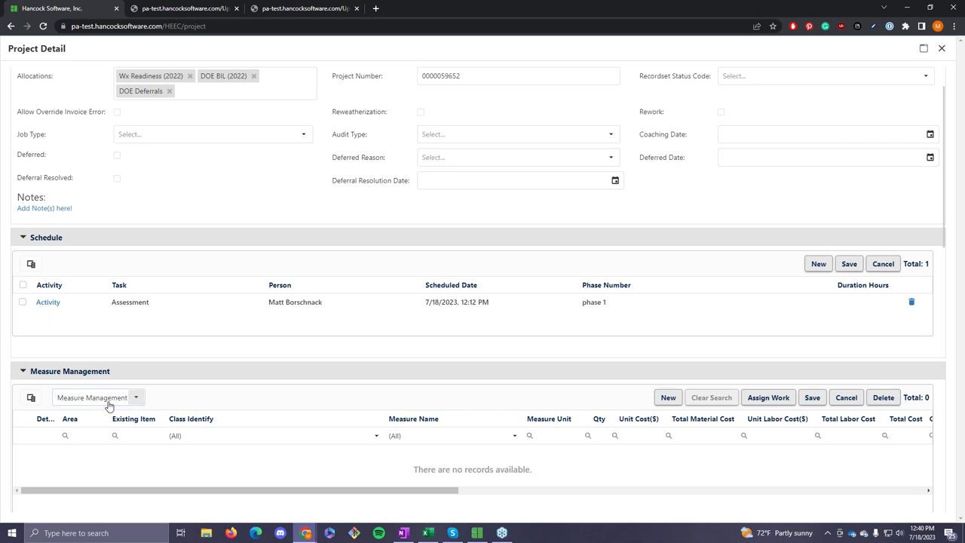
click(668, 397)
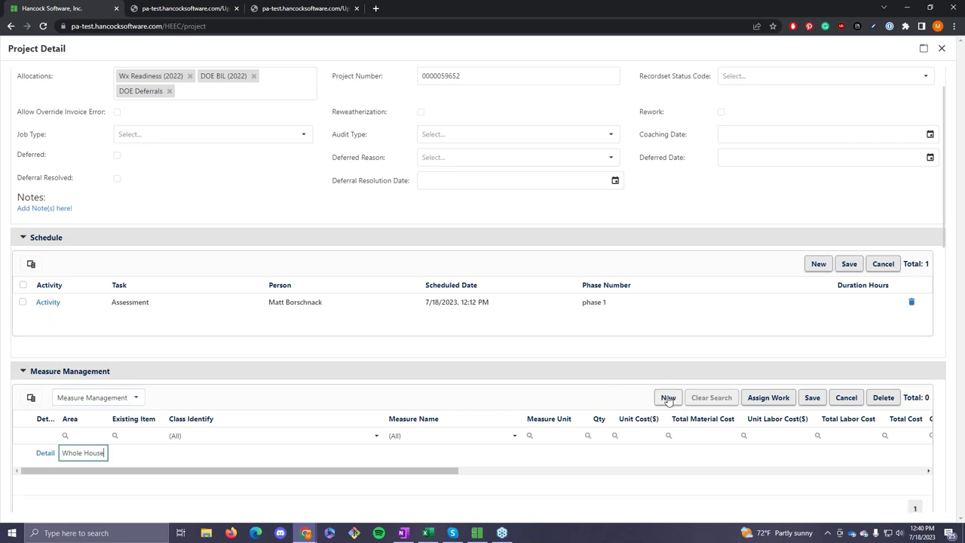
click(239, 459)
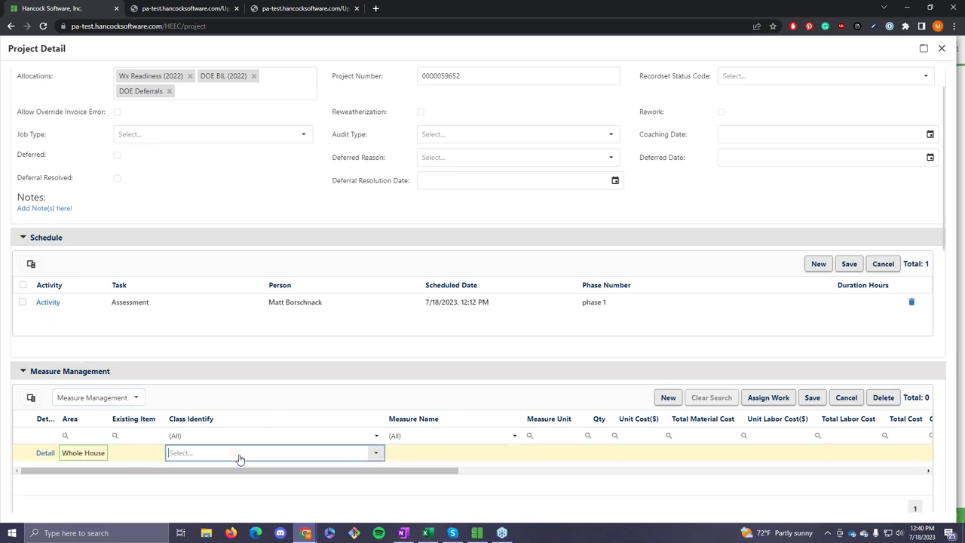
click(236, 458)
scroll(302, 353, down, 2)
scroll(301, 353, down, 3)
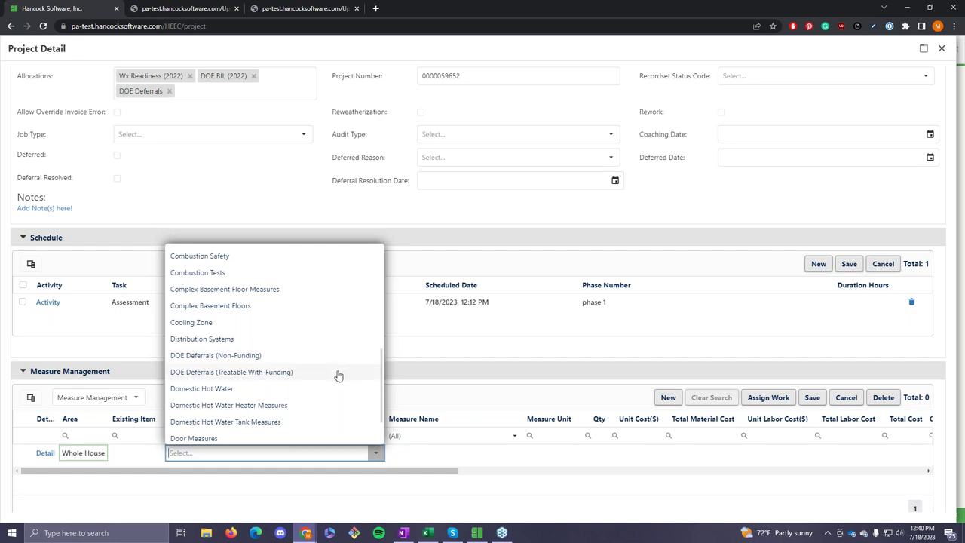
click(339, 375)
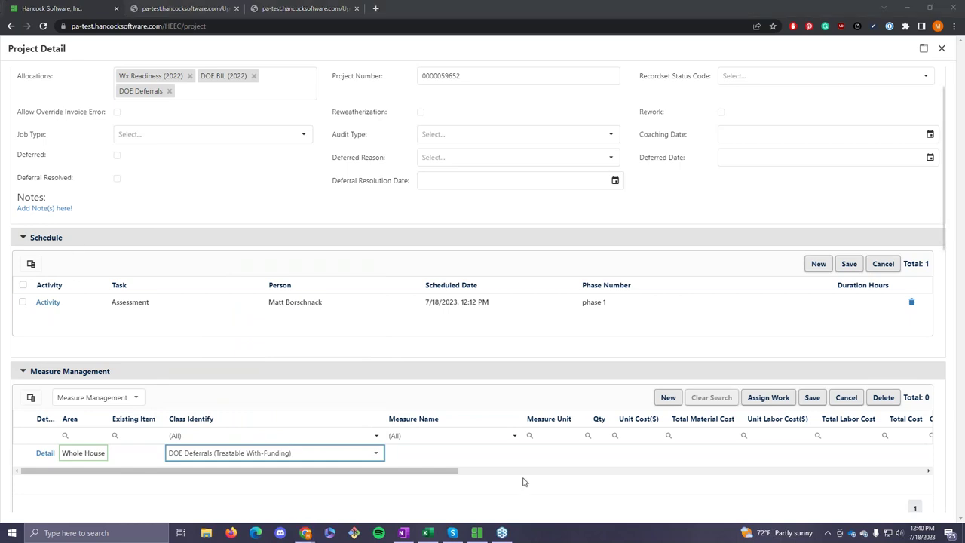
click(447, 461)
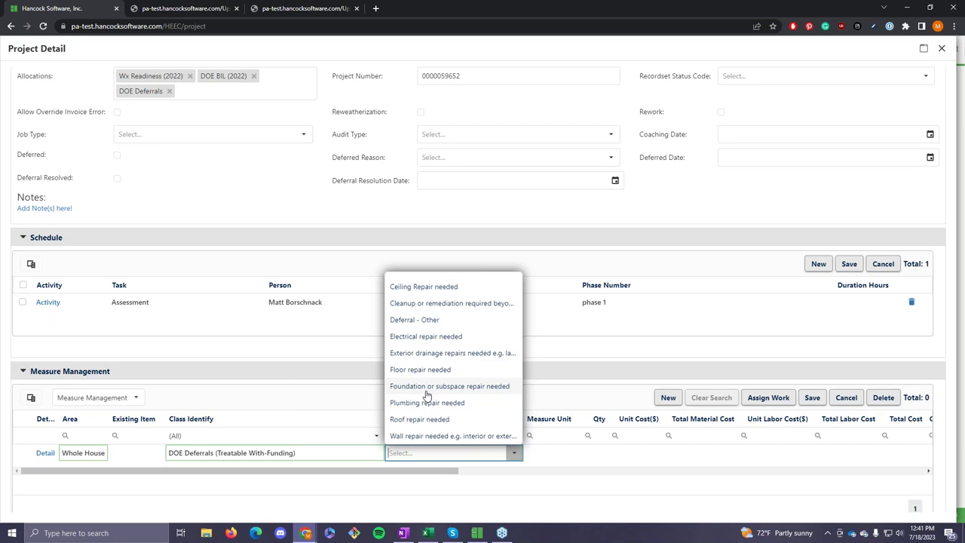
Change the measure's class to DOE Deferrals (Non-Funding) and its name to Threatening or uncooperative behavior
click(359, 455)
scroll(252, 388, down, 5)
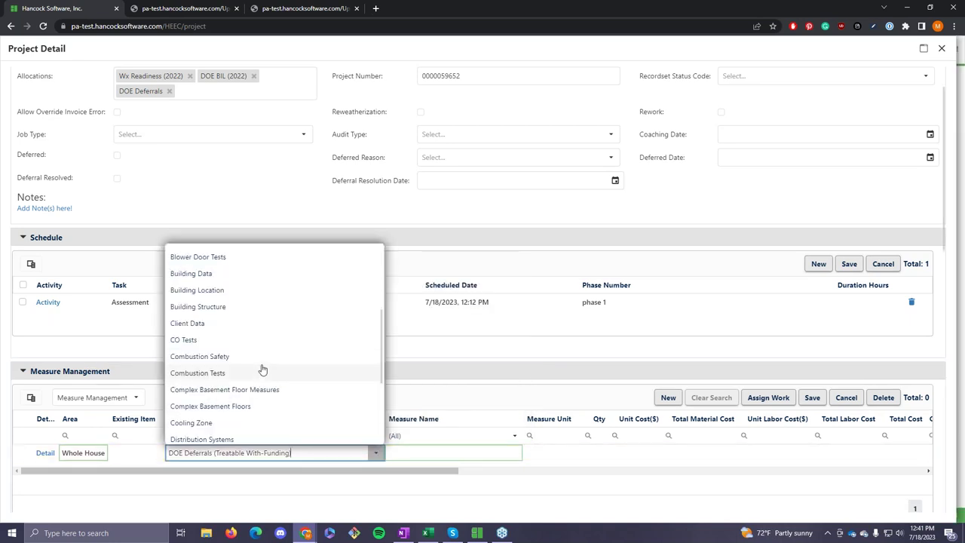
click(266, 407)
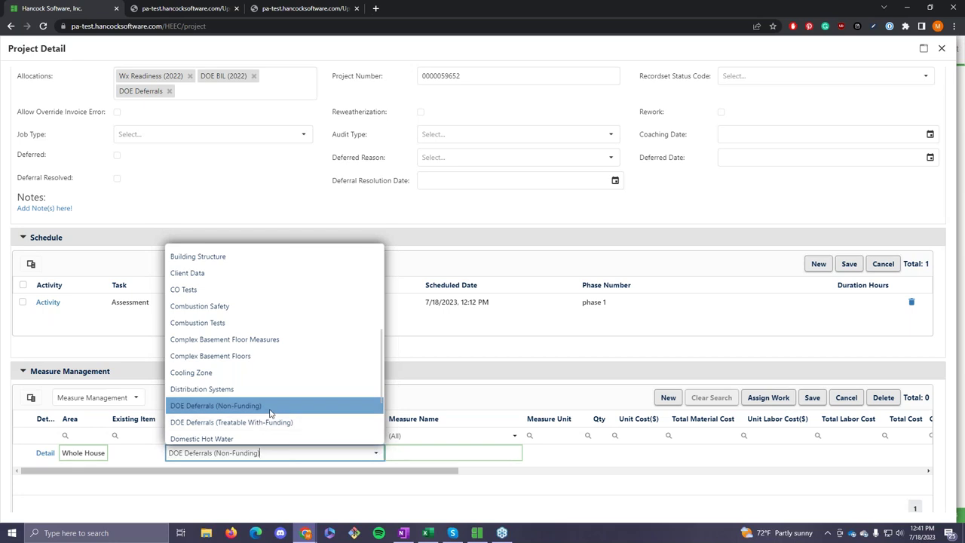
click(397, 453)
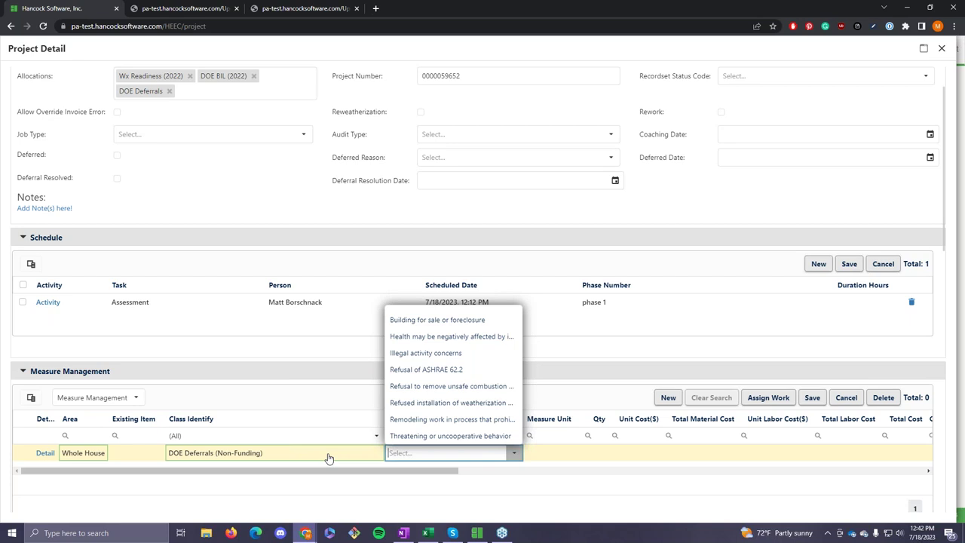
click(494, 435)
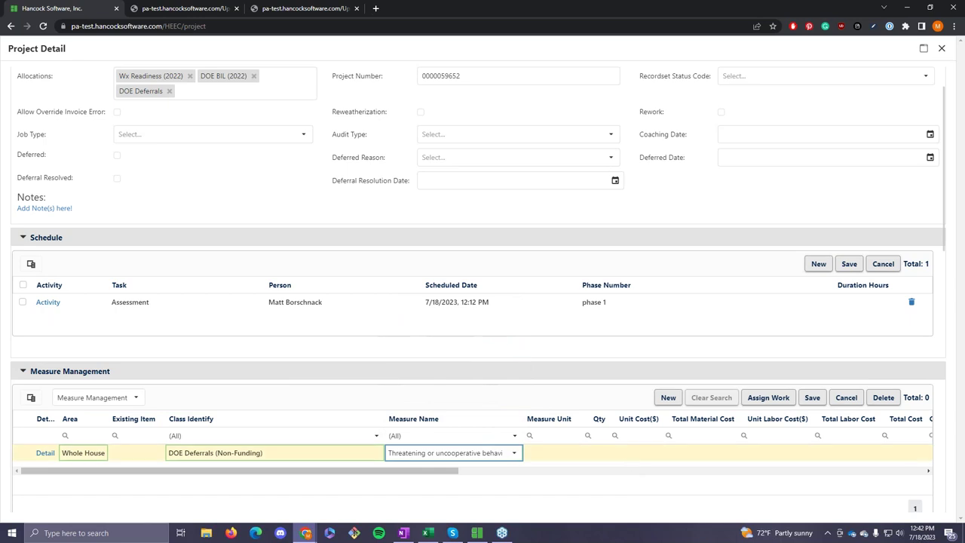
click(476, 455)
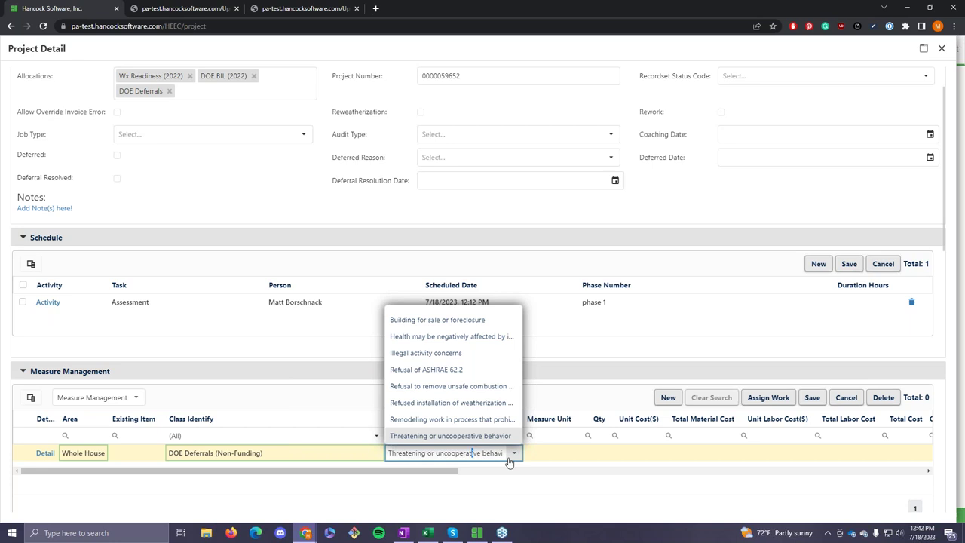
click(509, 461)
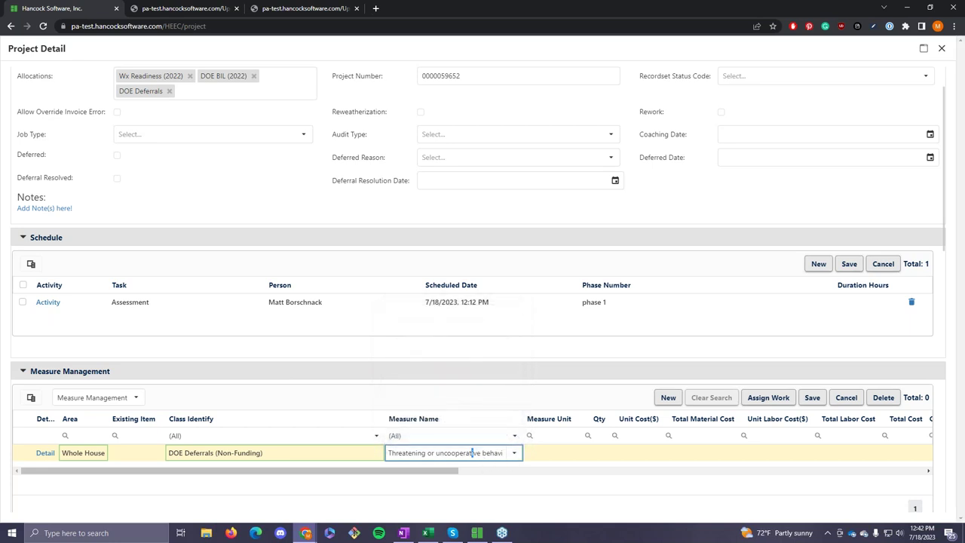
click(445, 453)
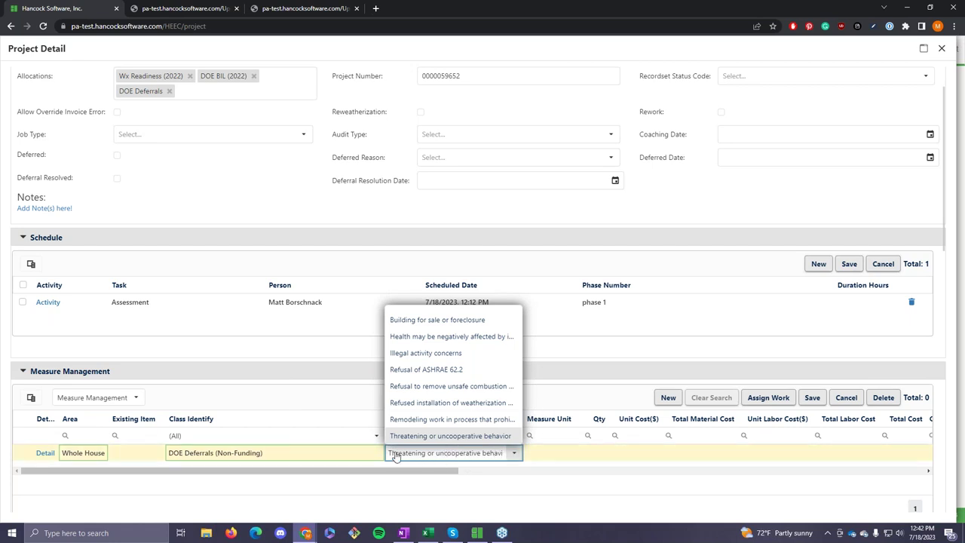
click(435, 438)
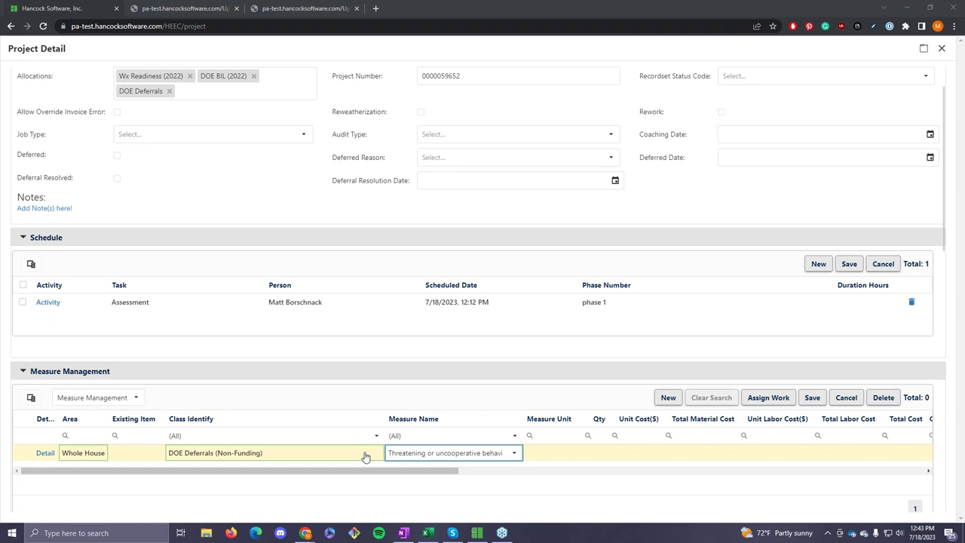
Set the measure's class to DOE Deferrals (Treatable With-Funding) and its name to Roof repair needed
click(370, 459)
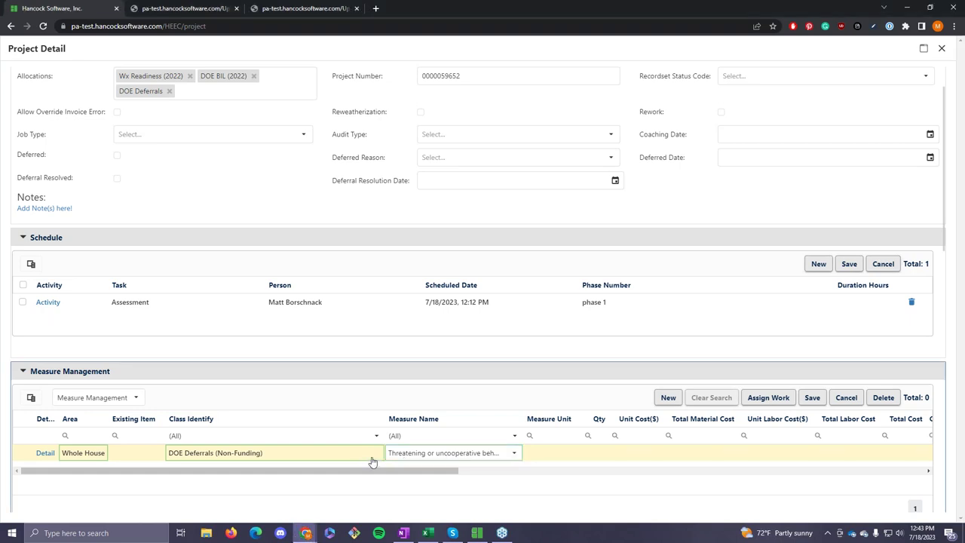
click(373, 456)
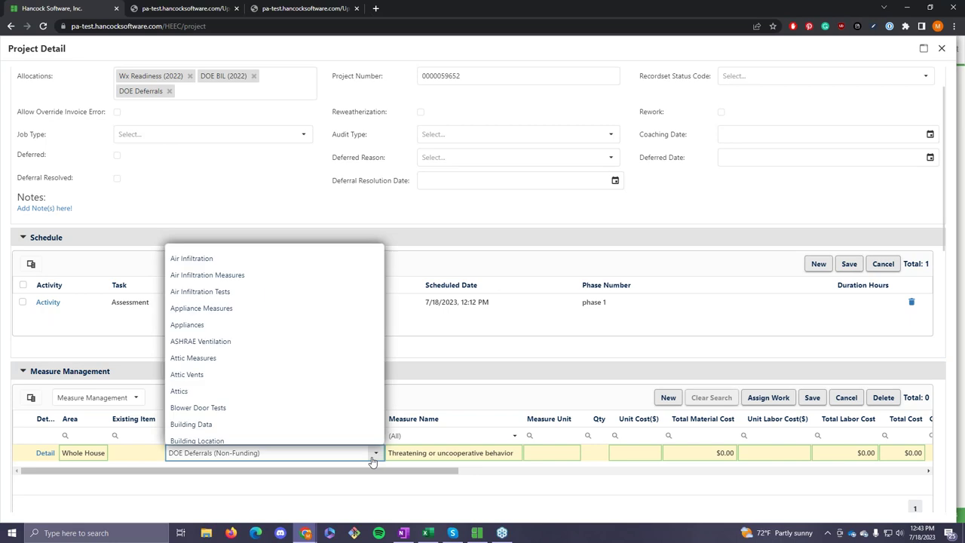
scroll(291, 343, down, 3)
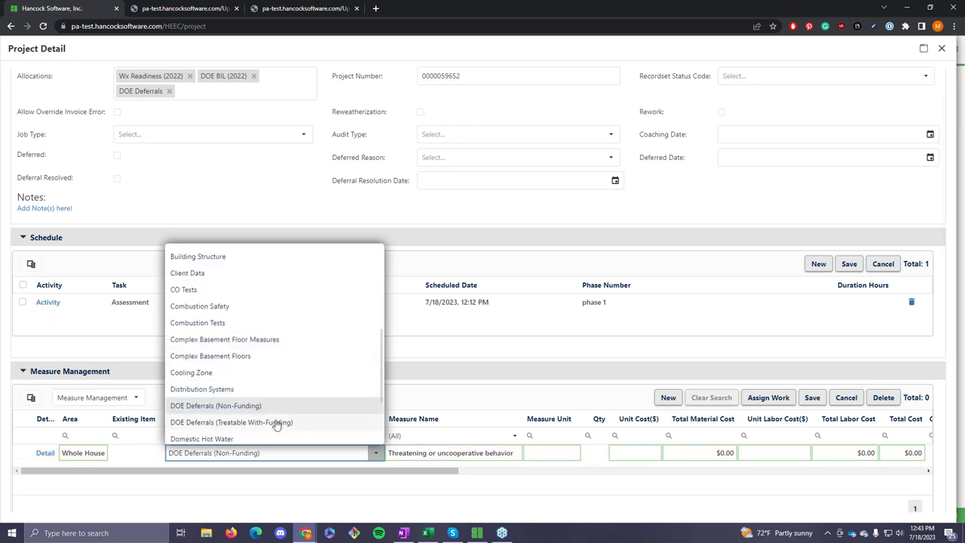
click(281, 424)
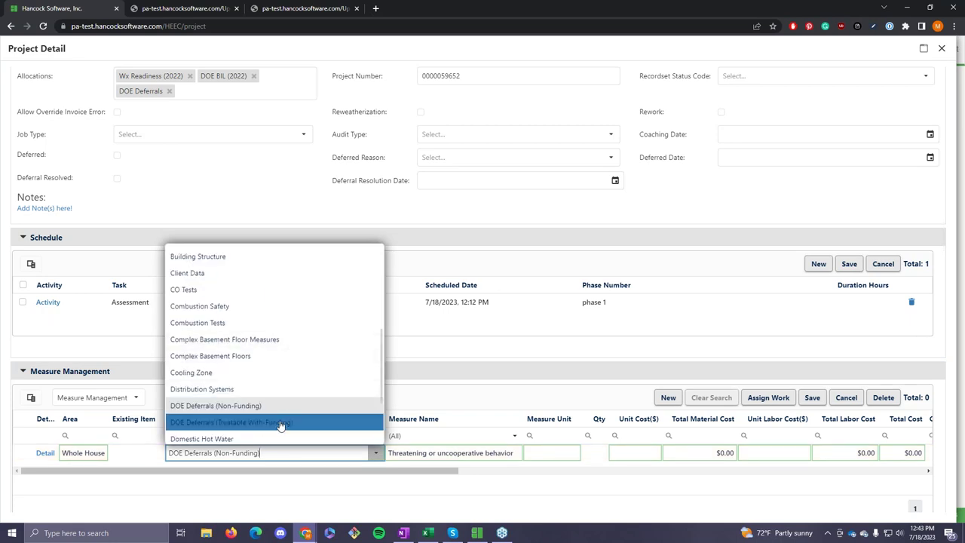
click(452, 461)
click(452, 462)
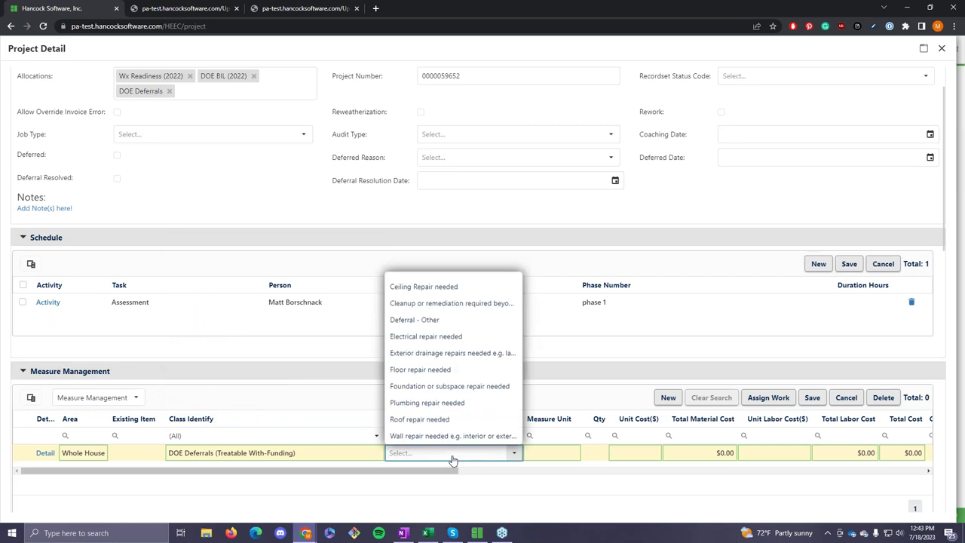
click(441, 419)
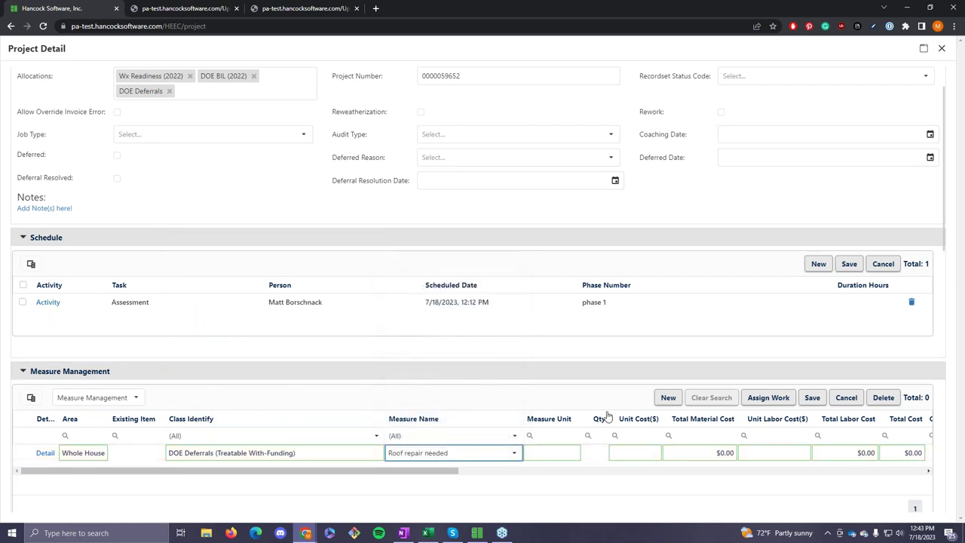
Enter a quantity of 1 and a unit cost of $200 for the roof repair measure
key(Tab)
key(Tab)
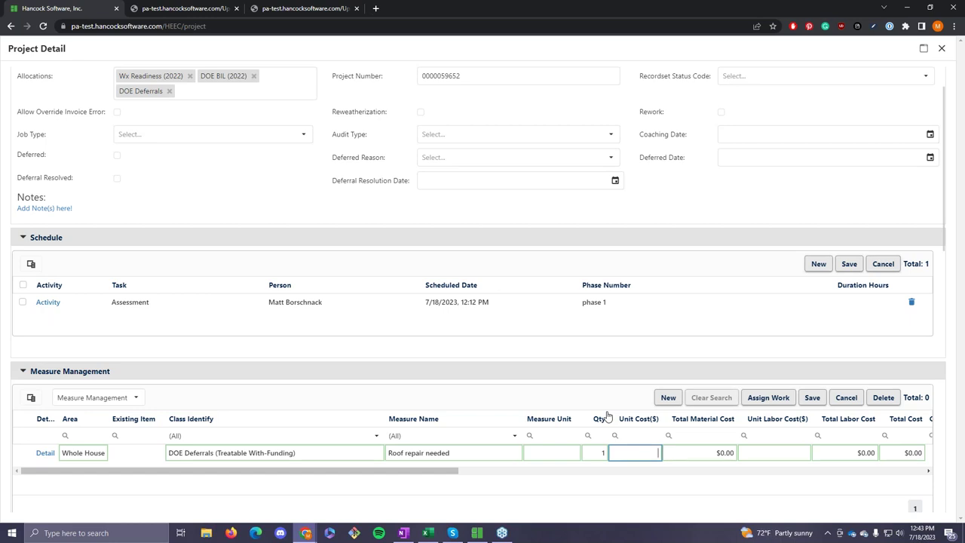
text(200)
key(Tab)
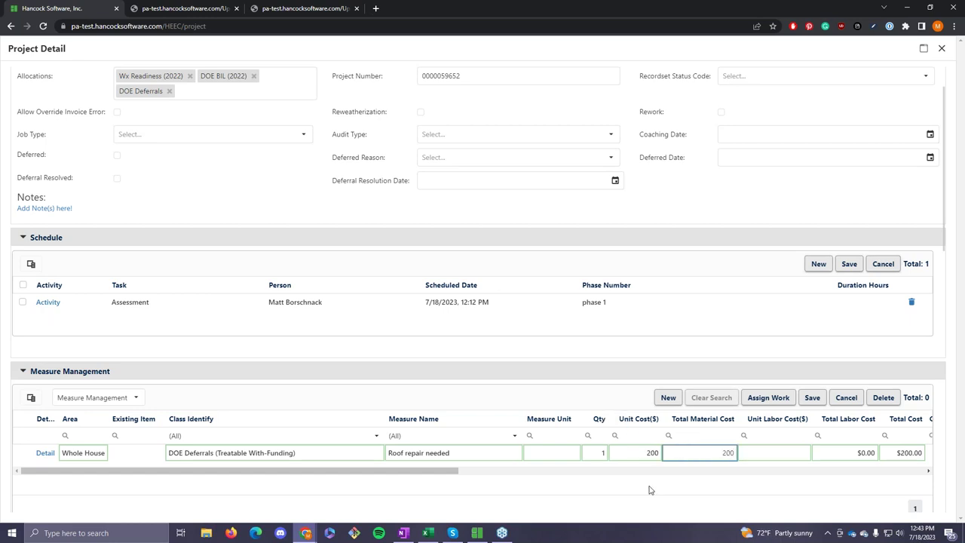
Clear the unit cost of the roof repair measure and save the measure list
click(652, 453)
key(BackSpace)
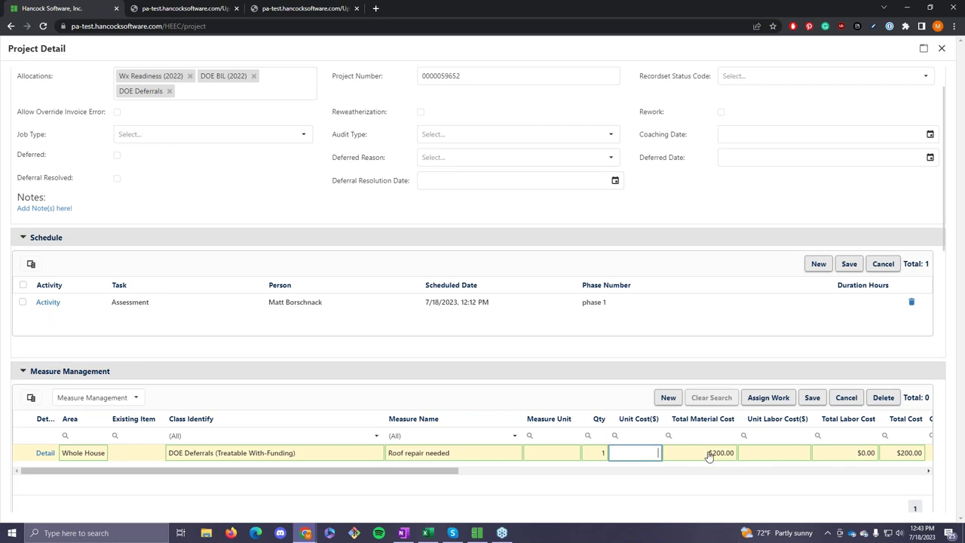
click(709, 453)
click(814, 400)
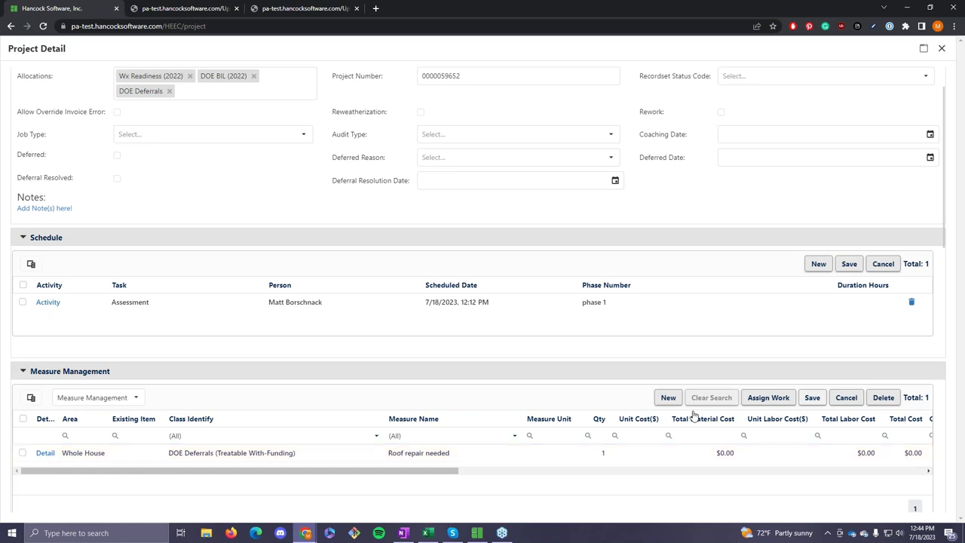
Add and save a Whole House measure named (ECM) Airsealing - Recessed can light - non-combustible seal with high temp caulk
click(668, 397)
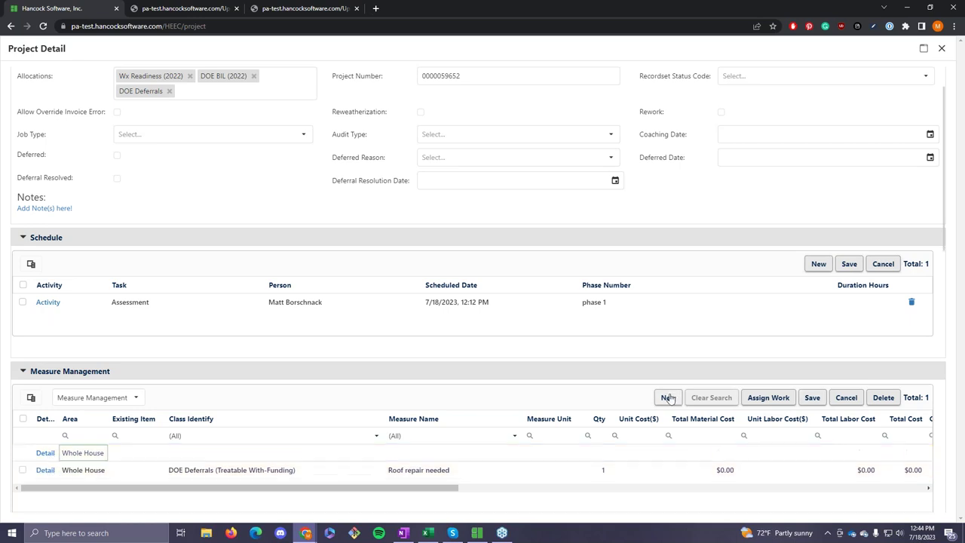
click(204, 456)
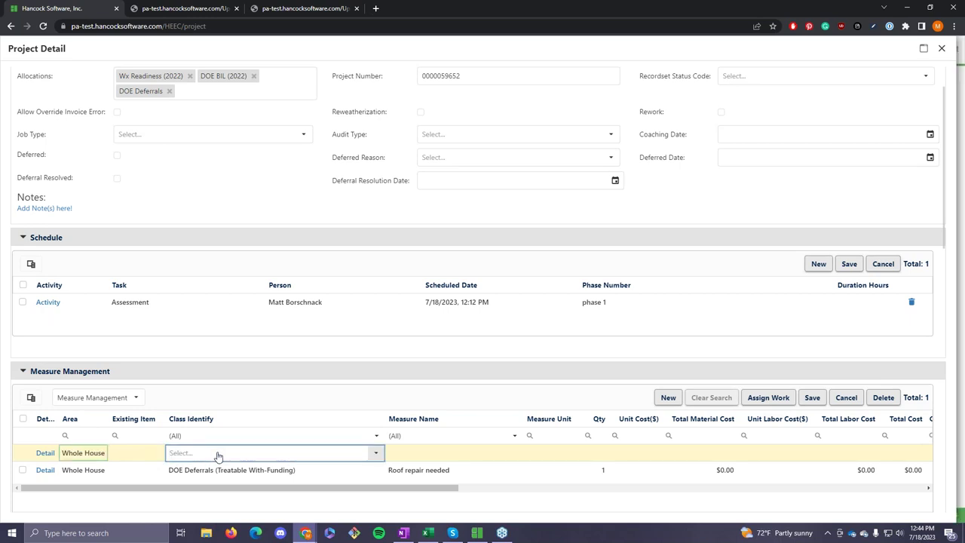
click(217, 456)
scroll(298, 388, down, 1)
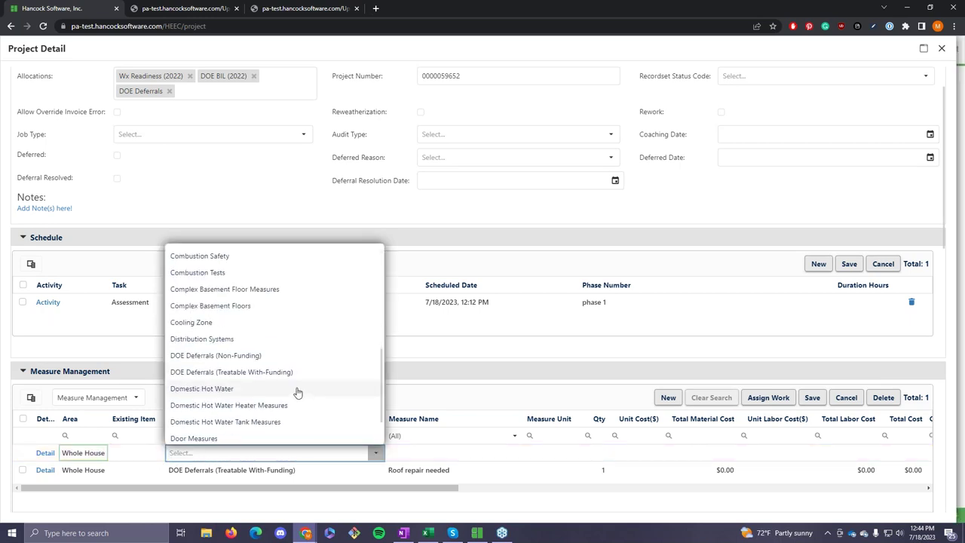
click(443, 454)
click(443, 454)
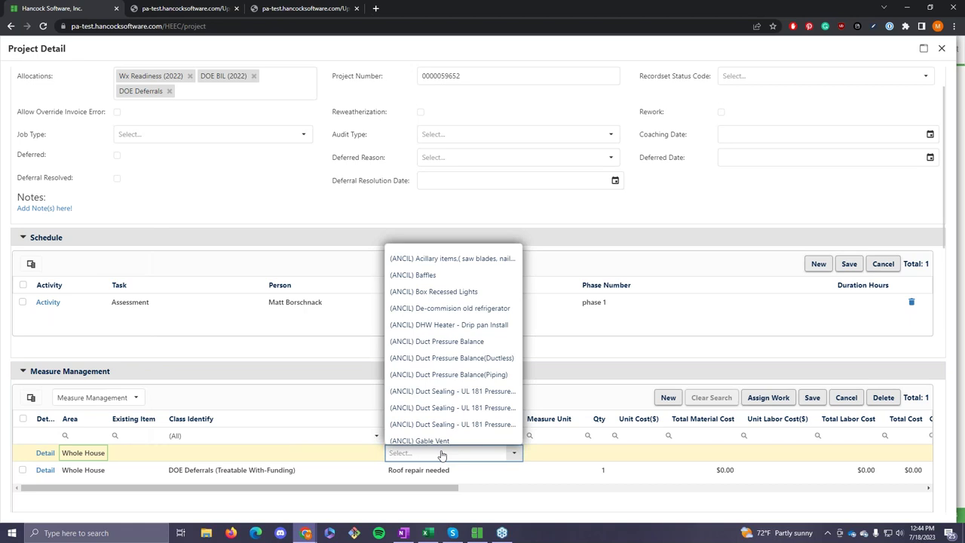
text(Light)
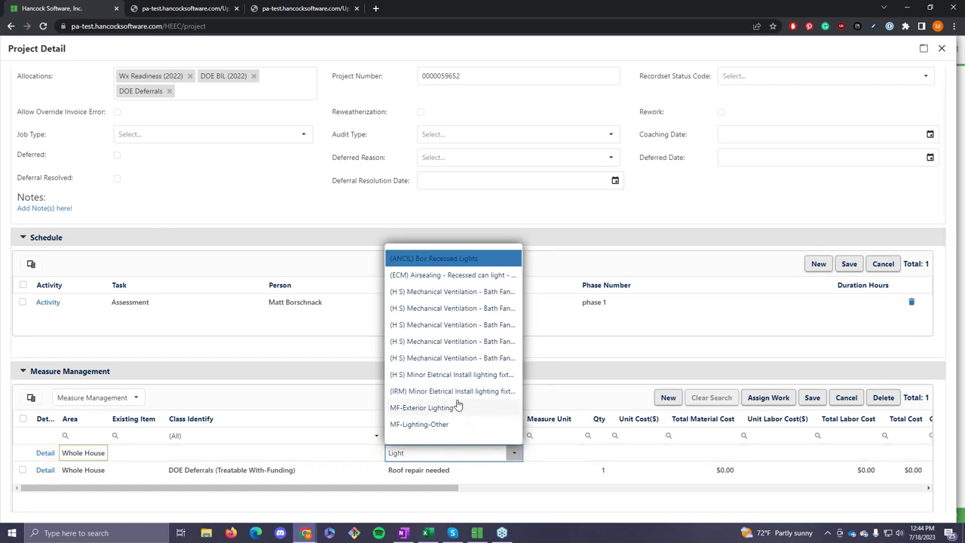
click(460, 277)
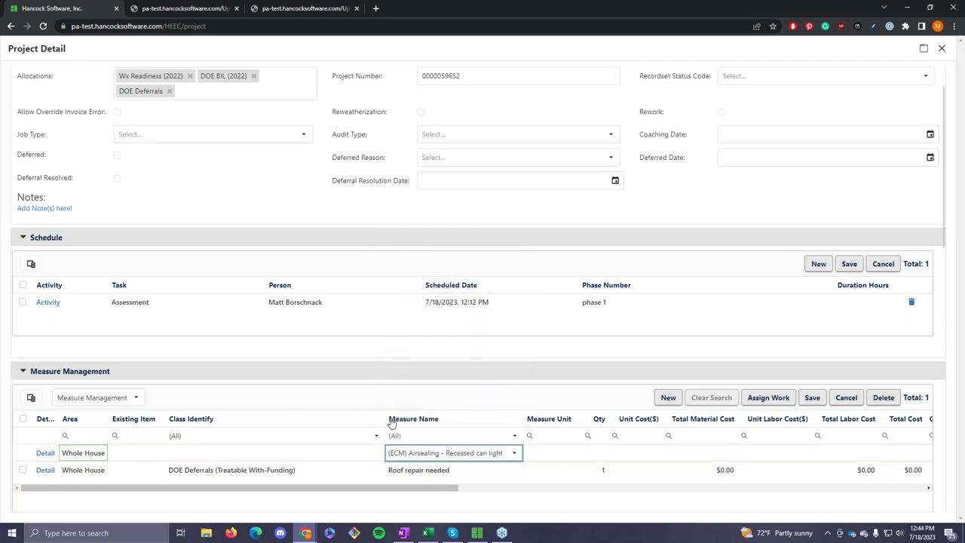
key(Tab)
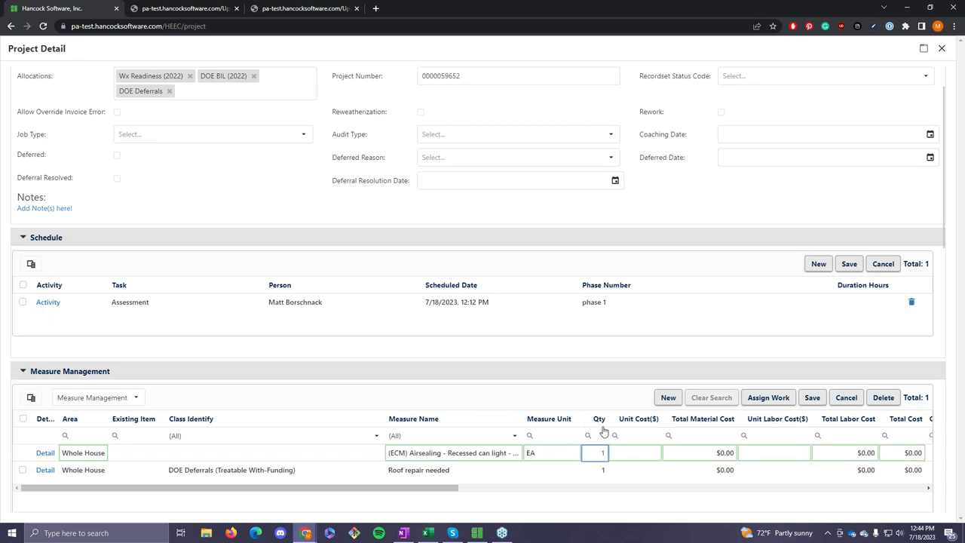
click(810, 397)
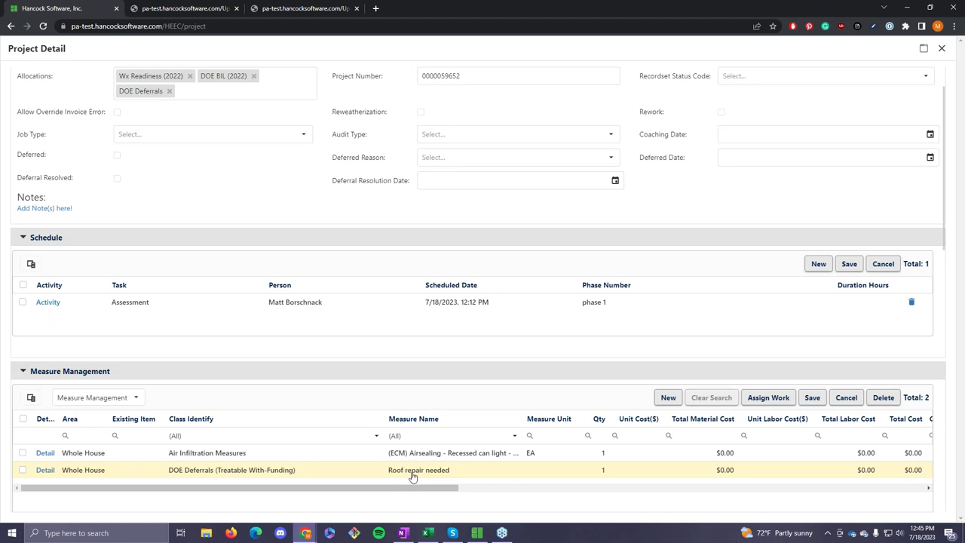
View the measures' funding columns in the Assign Allocation view, then return to the Measure Management view
click(135, 398)
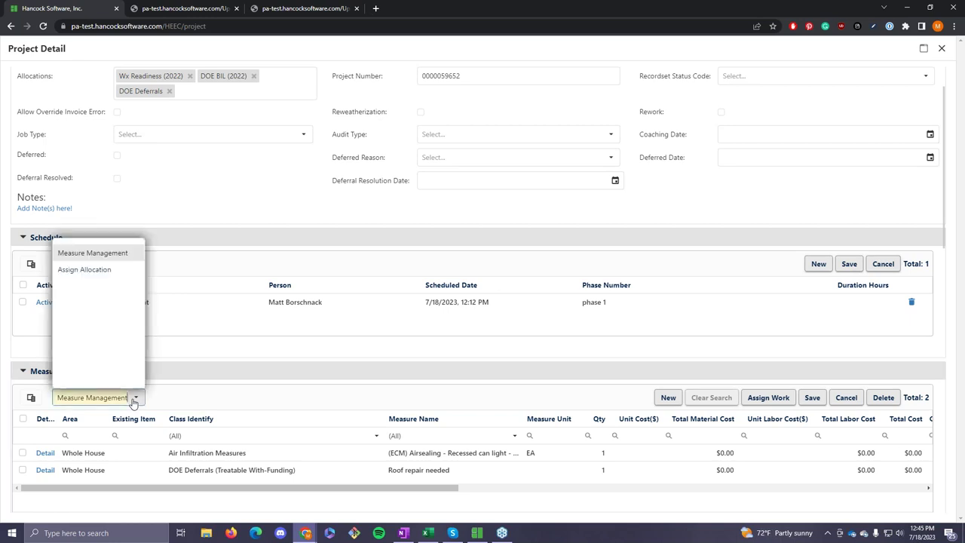
click(114, 270)
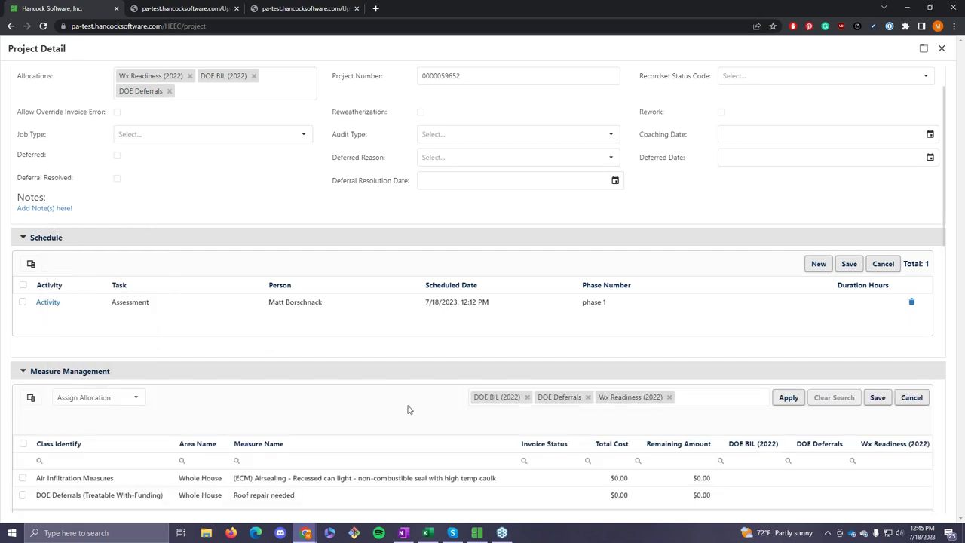
scroll(412, 409, down, 1)
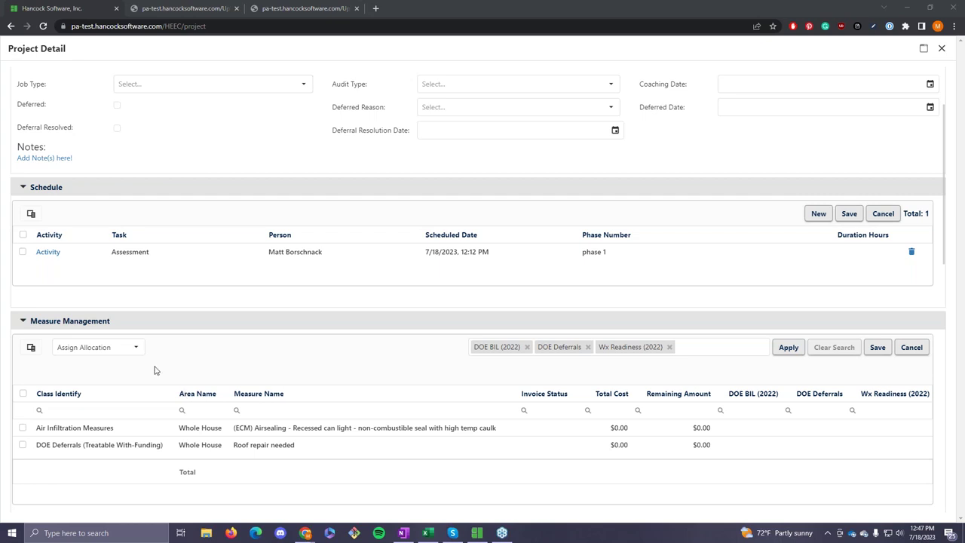
click(111, 349)
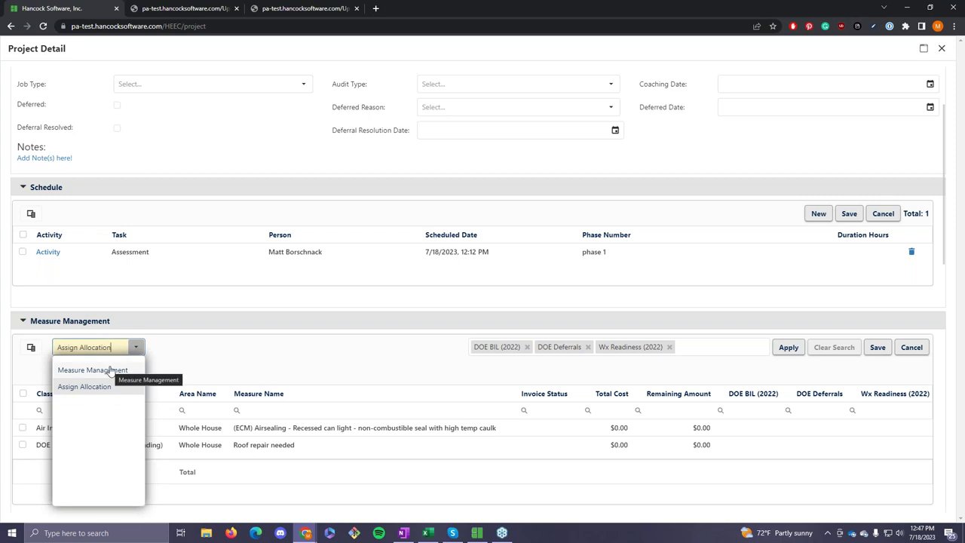
click(111, 369)
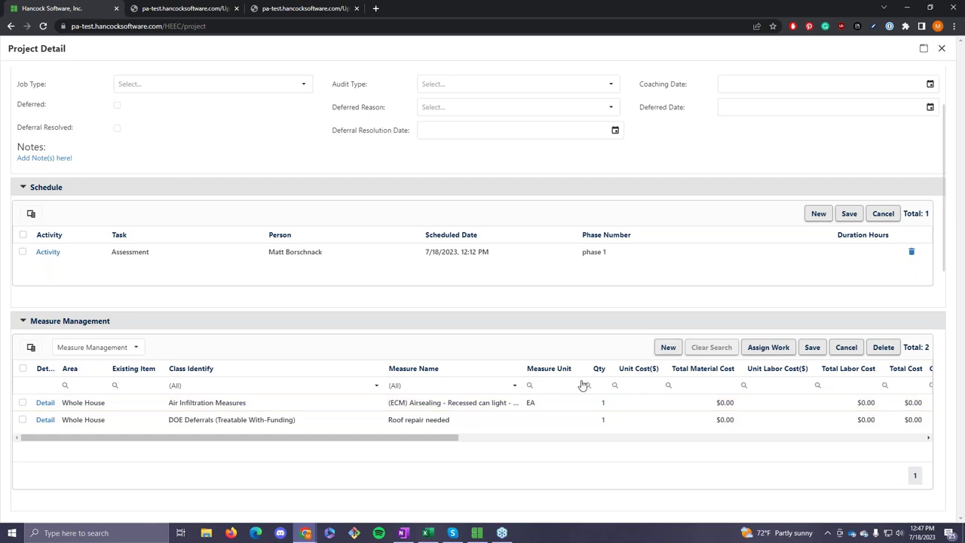
Switch to Hancock MINT and review the audit tasks in the project's To Do List
click(477, 532)
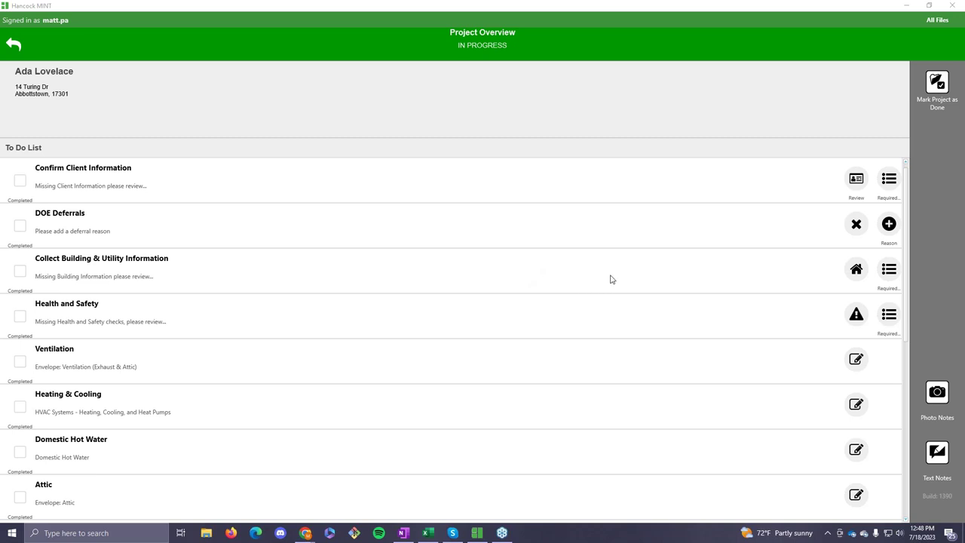
scroll(611, 322, down, 1)
scroll(611, 321, down, 4)
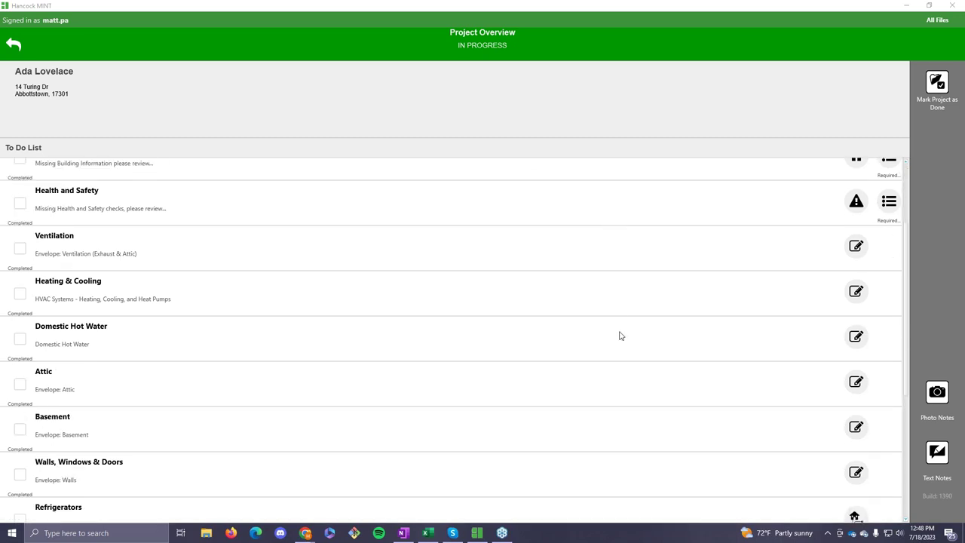
scroll(618, 335, down, 2)
scroll(623, 341, up, 7)
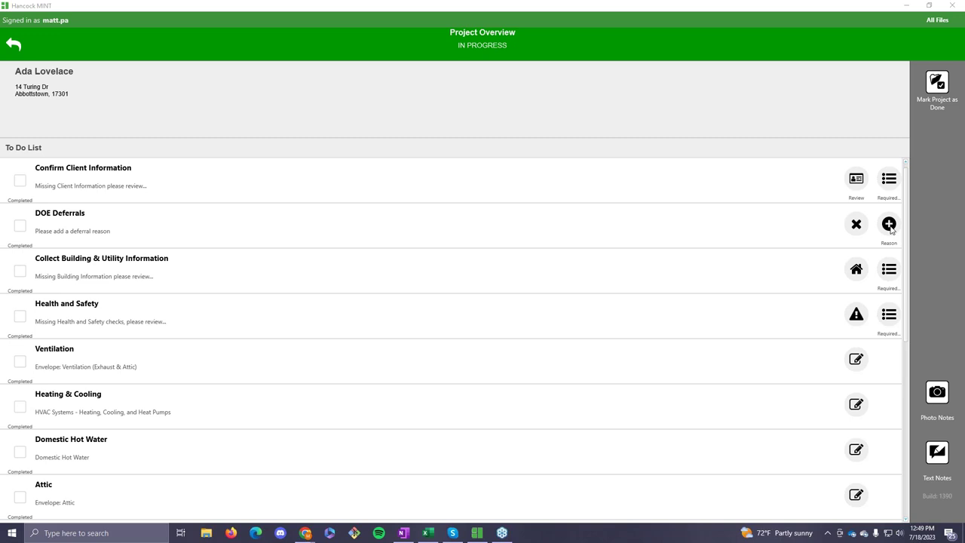
Browse the catalog of DOE deferral reasons and return to the Project Overview
click(890, 225)
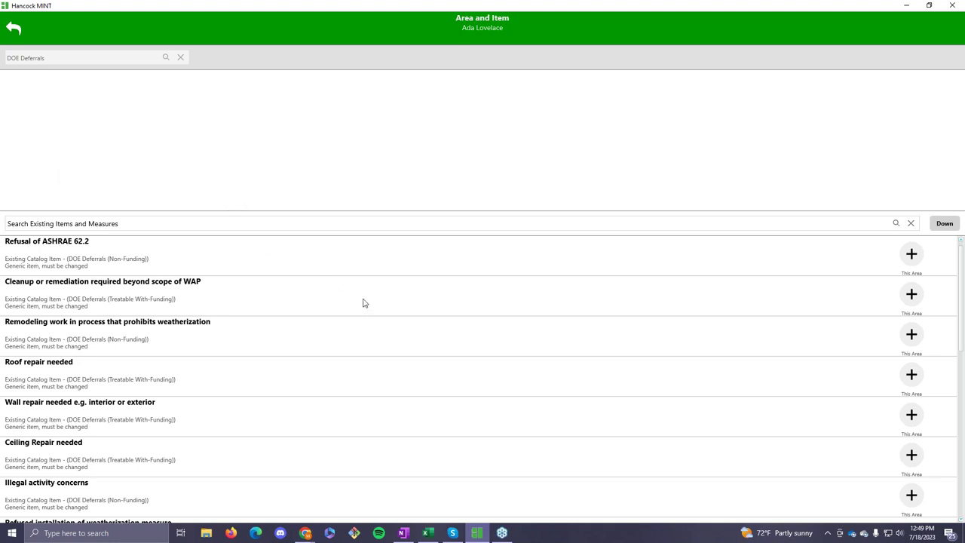
scroll(437, 319, down, 1)
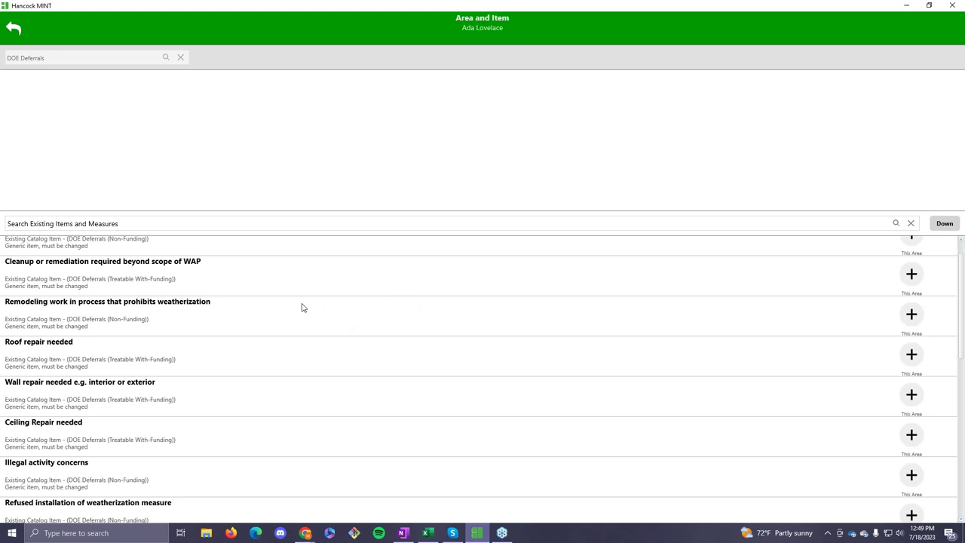
scroll(299, 303, up, 1)
click(15, 31)
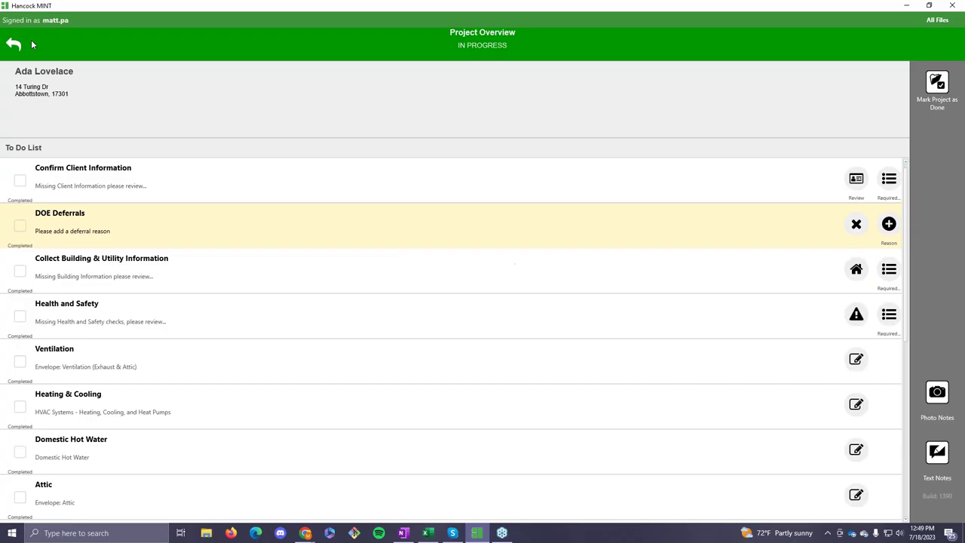
Add the deferral reason Cleanup or remediation required beyond scope of WAP with its WRF Category set to Mold/moisture
click(888, 224)
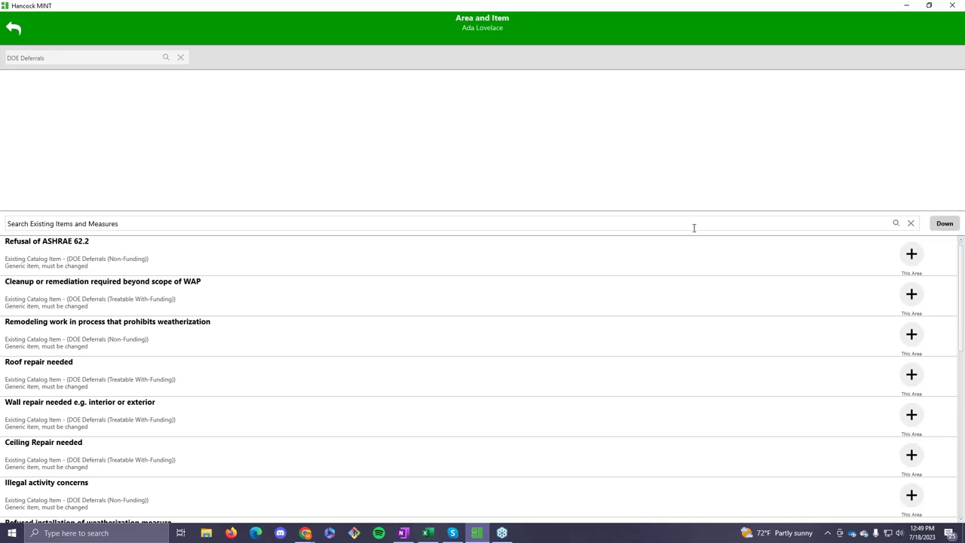
click(915, 294)
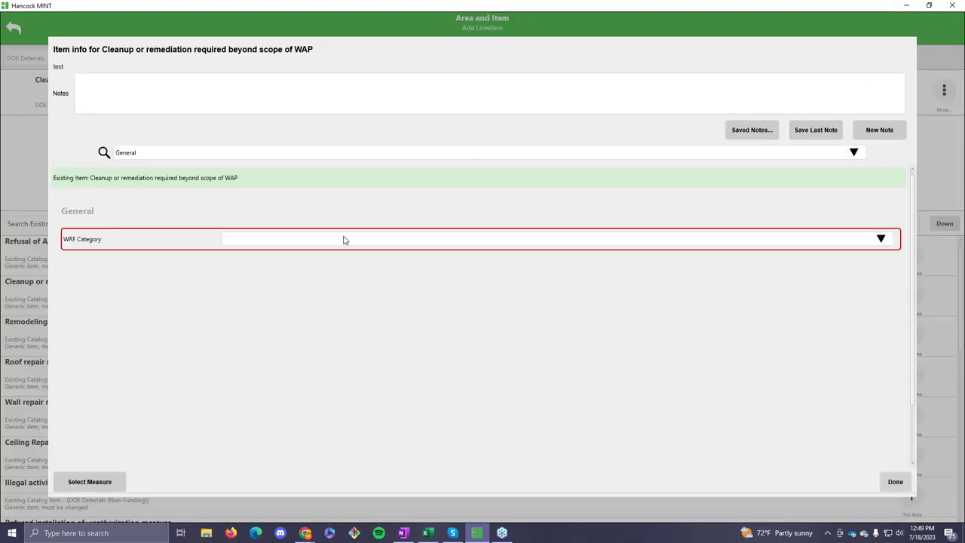
click(375, 240)
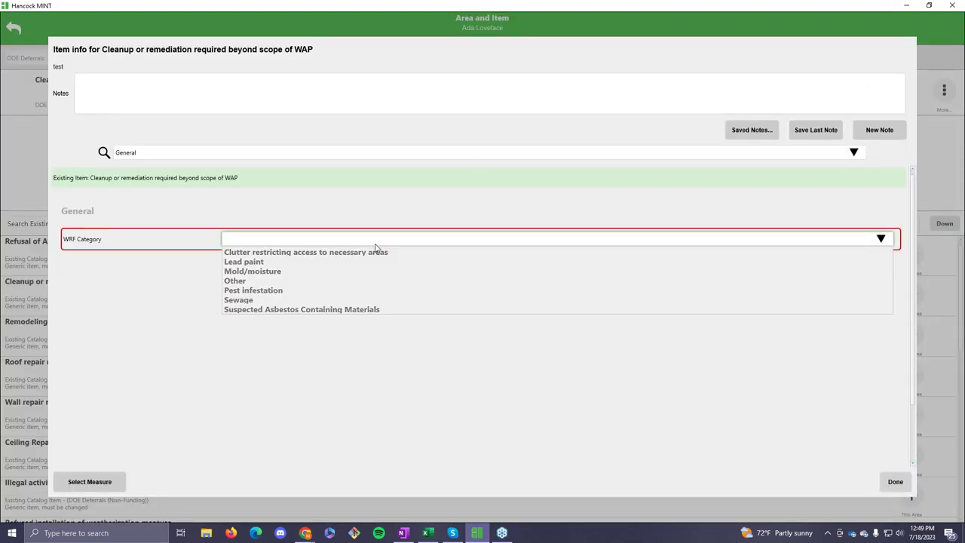
click(562, 272)
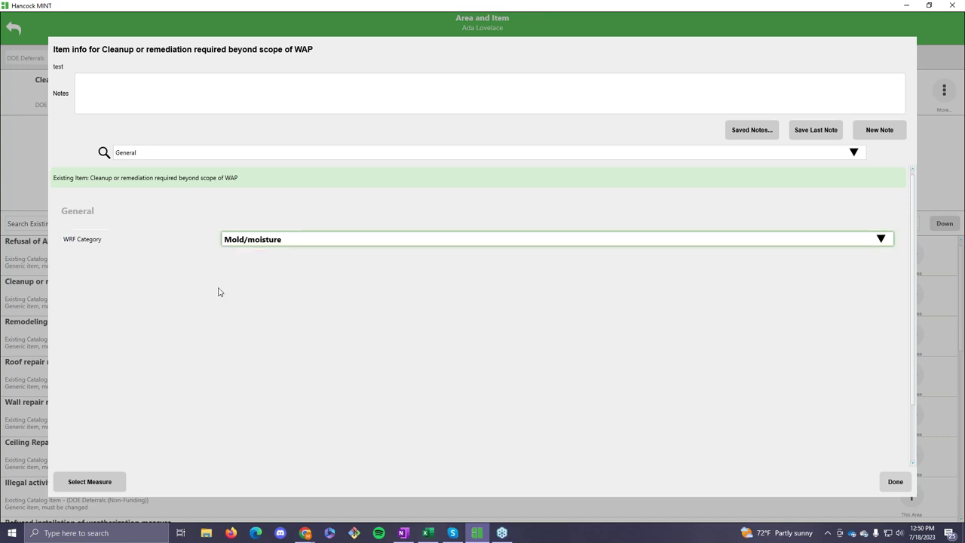
Switch the cleanup item's WRF Category to Other and back to Mold/moisture
click(352, 244)
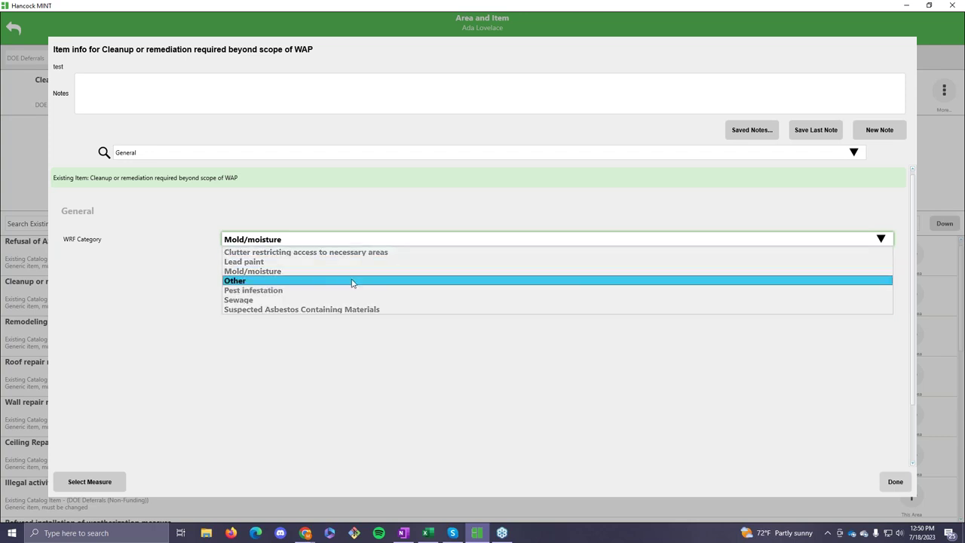
click(352, 281)
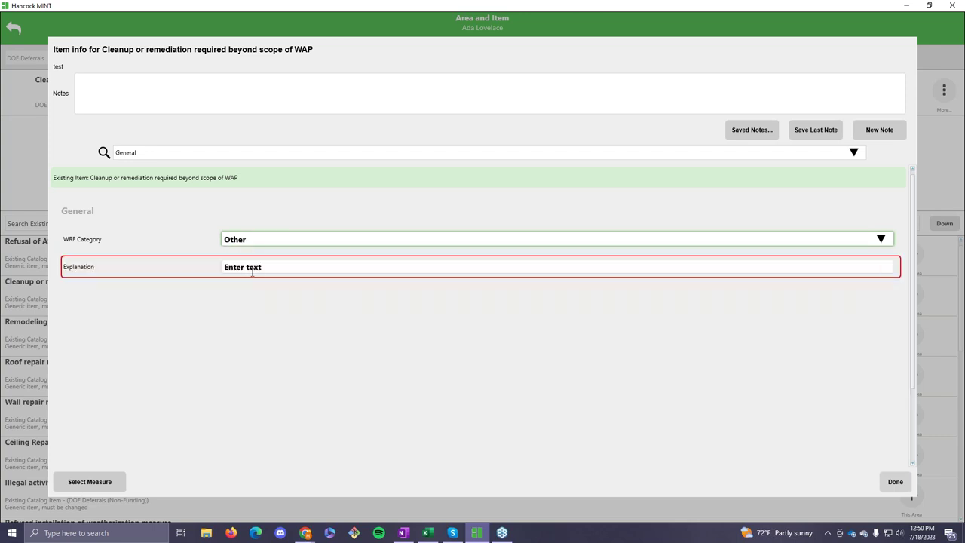
click(319, 246)
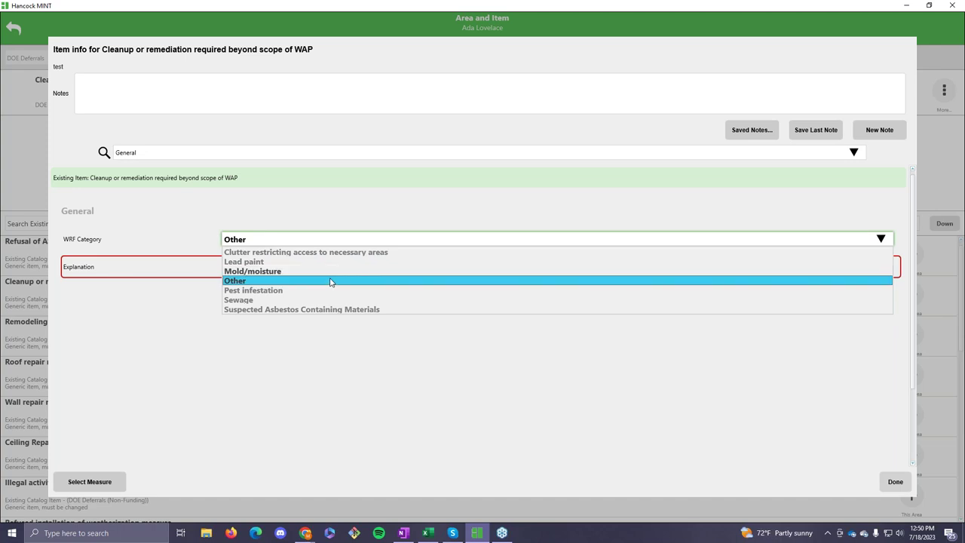
click(329, 281)
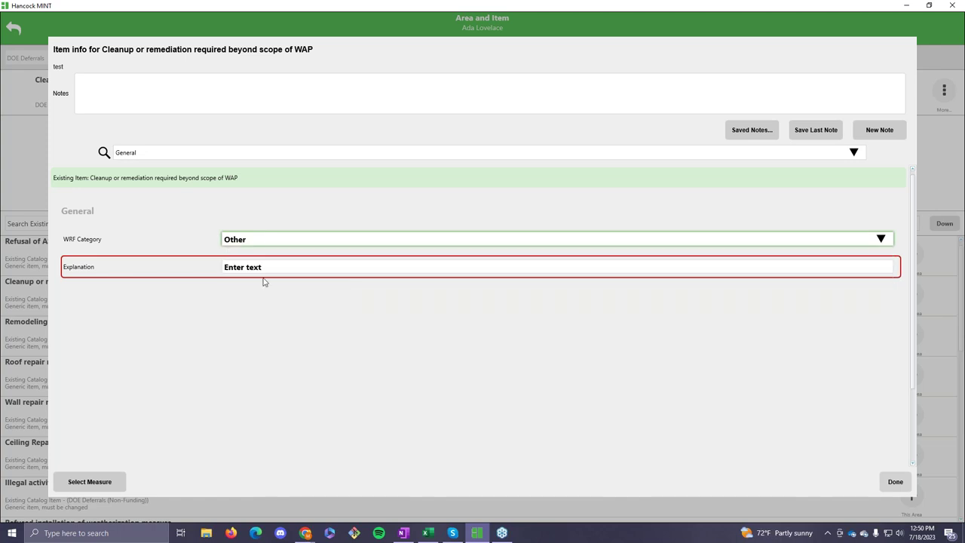
click(333, 247)
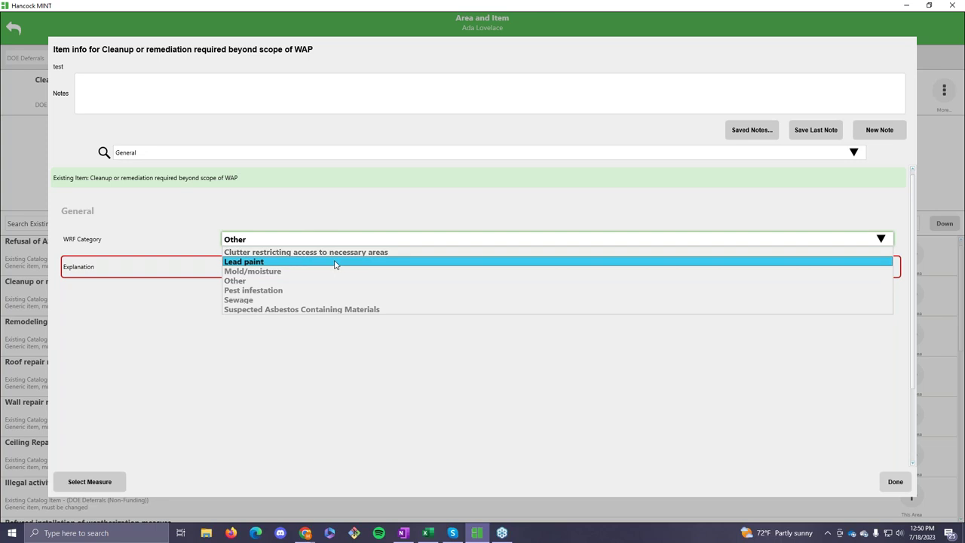
click(336, 270)
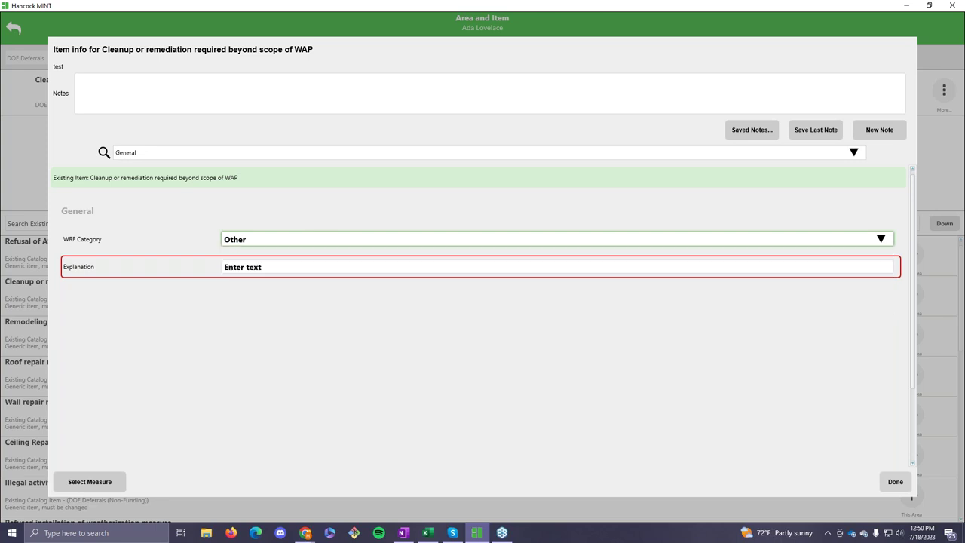
click(186, 106)
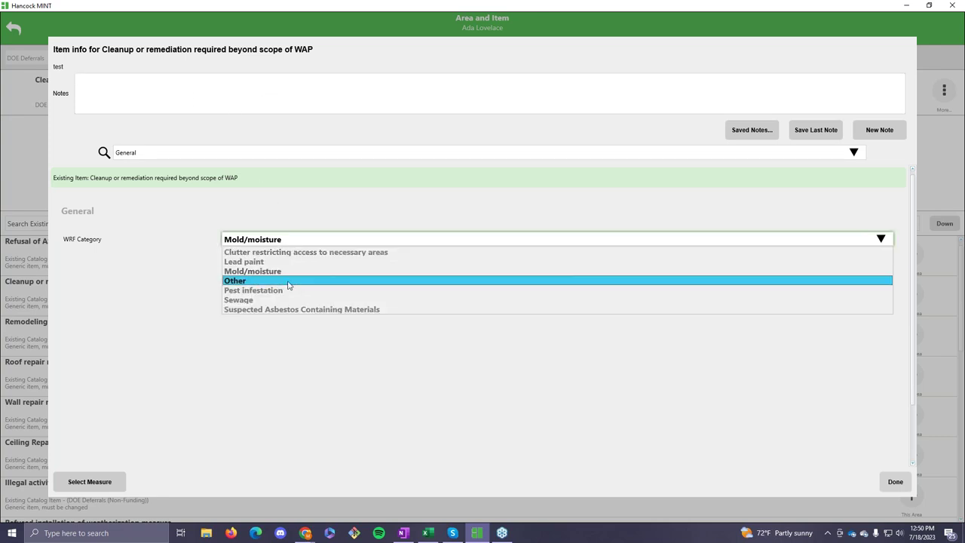
Set the cleanup item's WRF Category to Other and enter "further explanation" as its explanation
click(289, 282)
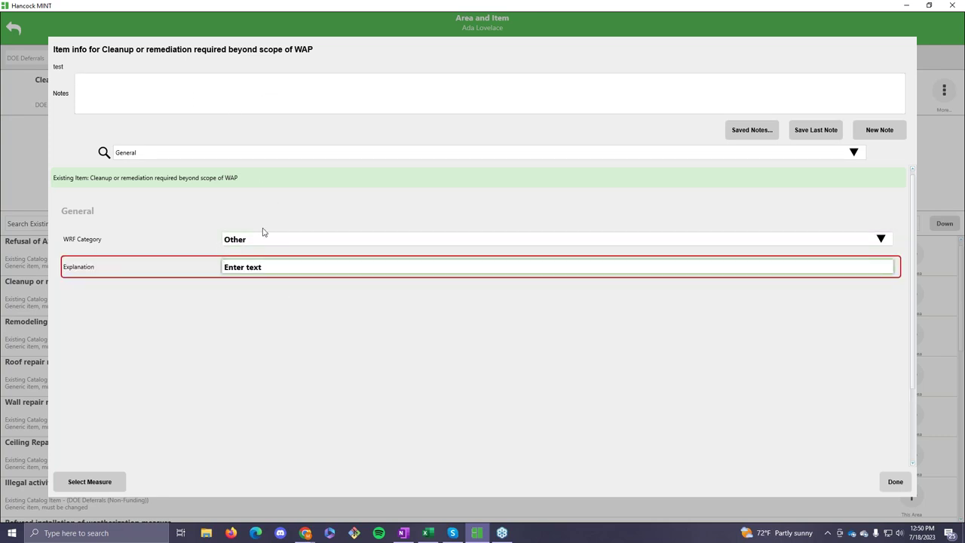
text(further explanat)
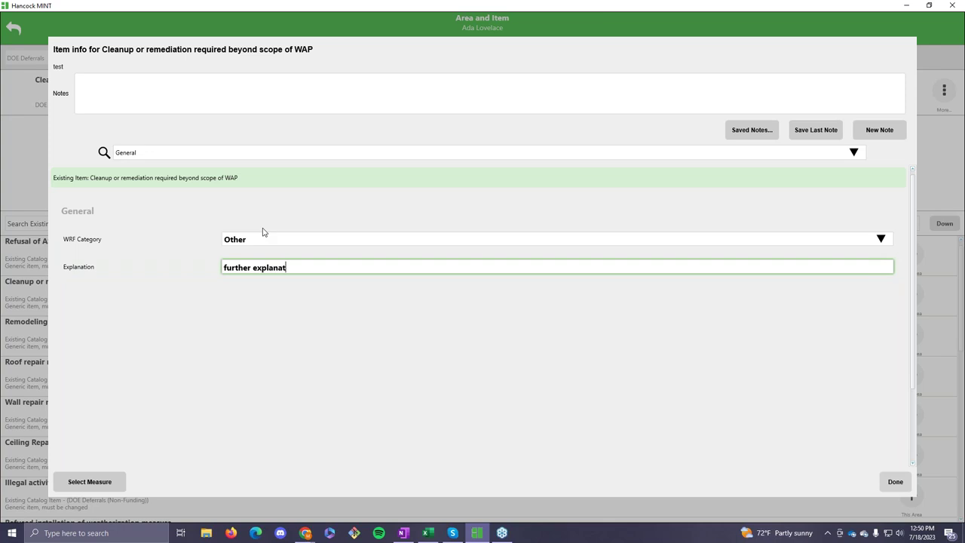
text(ion)
click(229, 101)
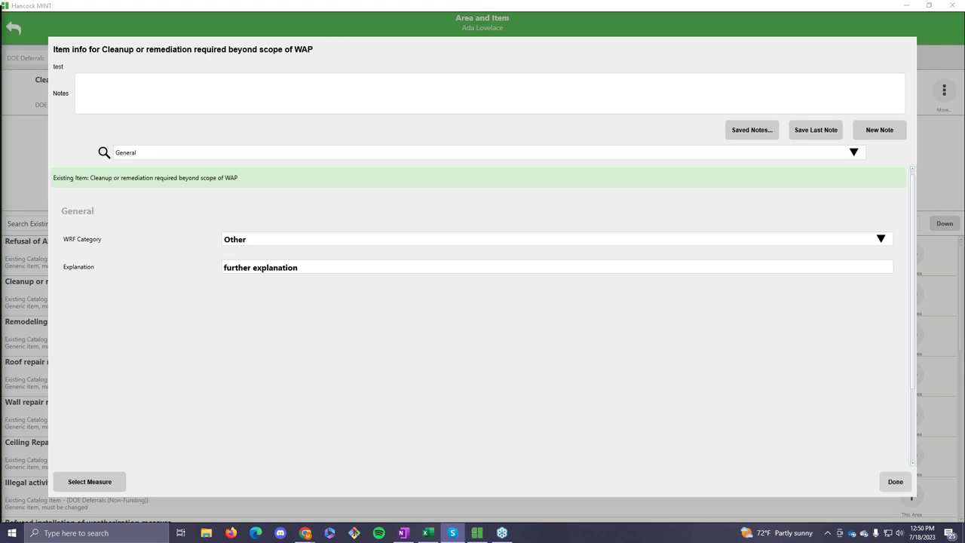
click(465, 101)
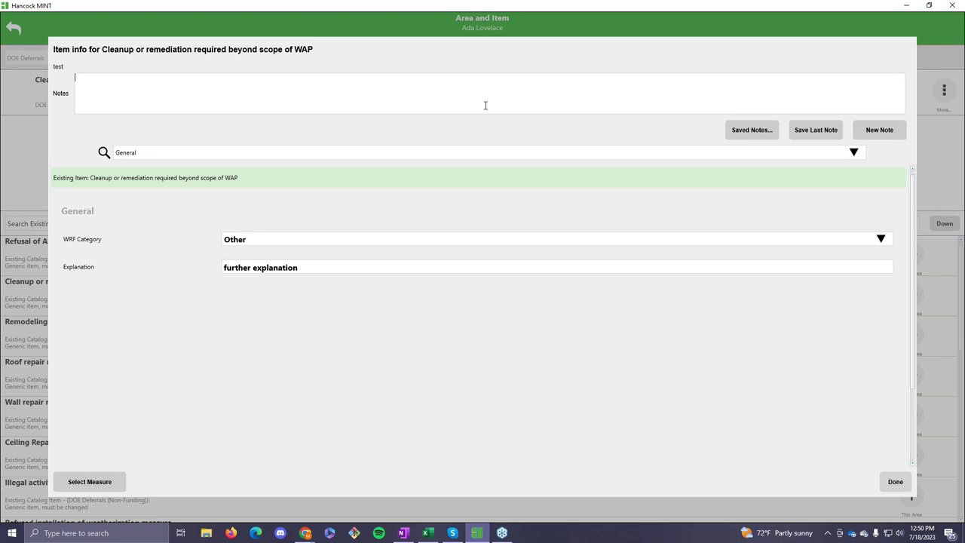
right_click(486, 106)
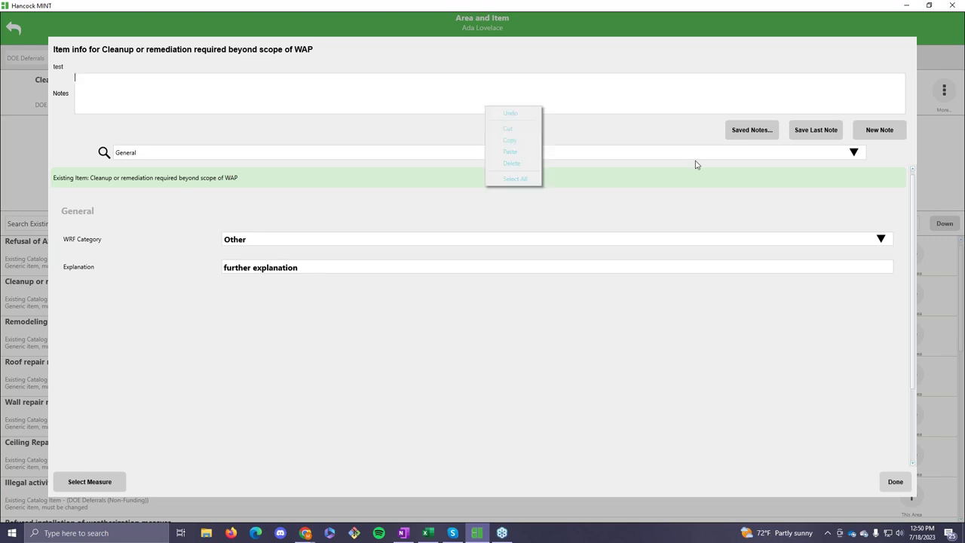
click(735, 132)
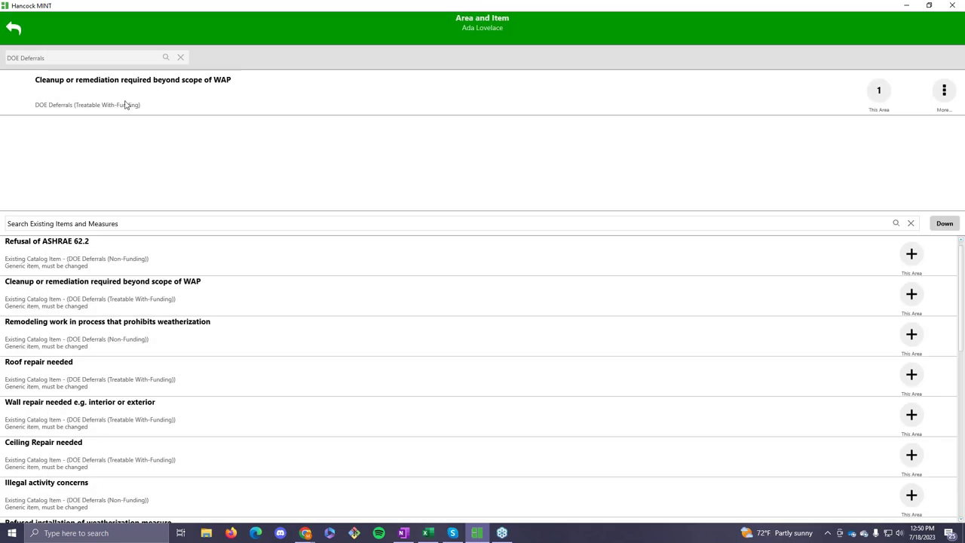
Reopen the item info of the cleanup or remediation deferral and add the note "Clutter"
click(45, 83)
click(944, 89)
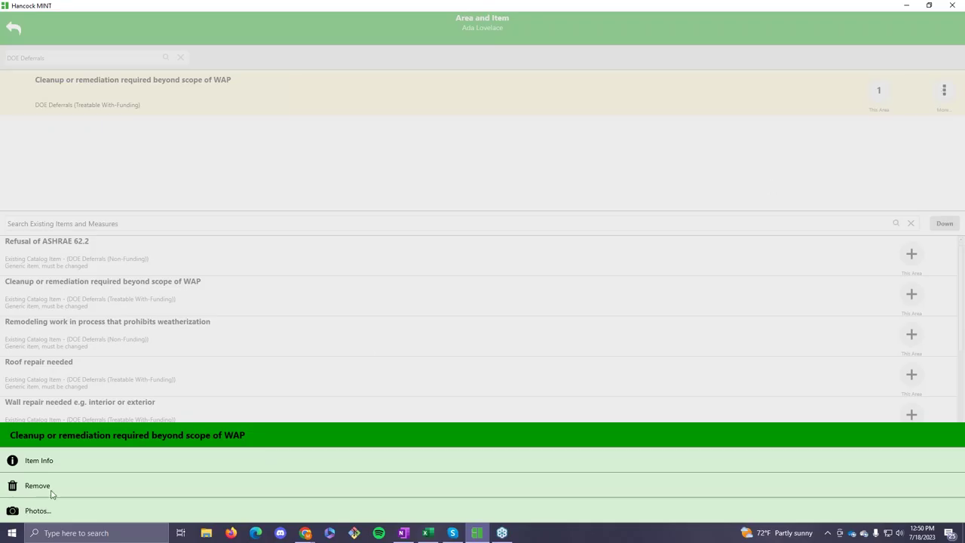
click(40, 460)
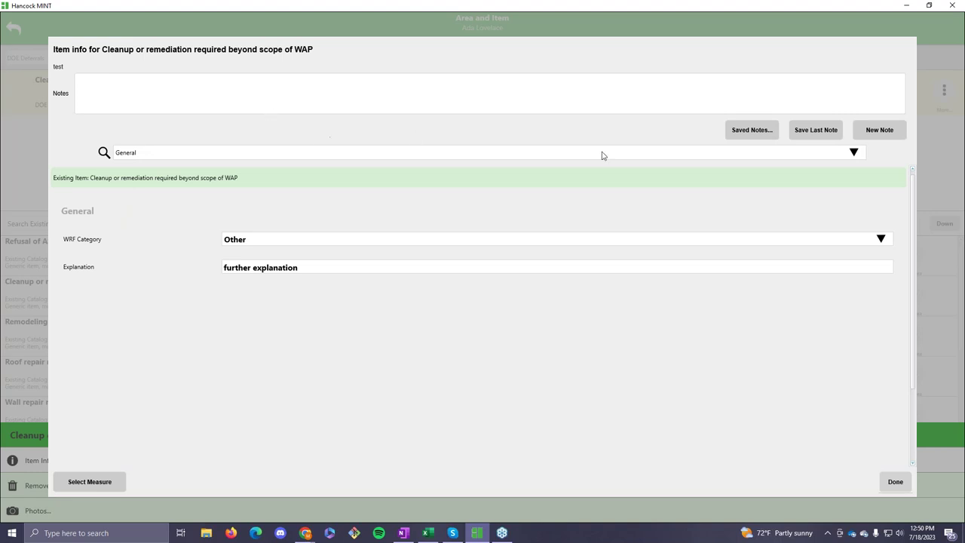
click(879, 131)
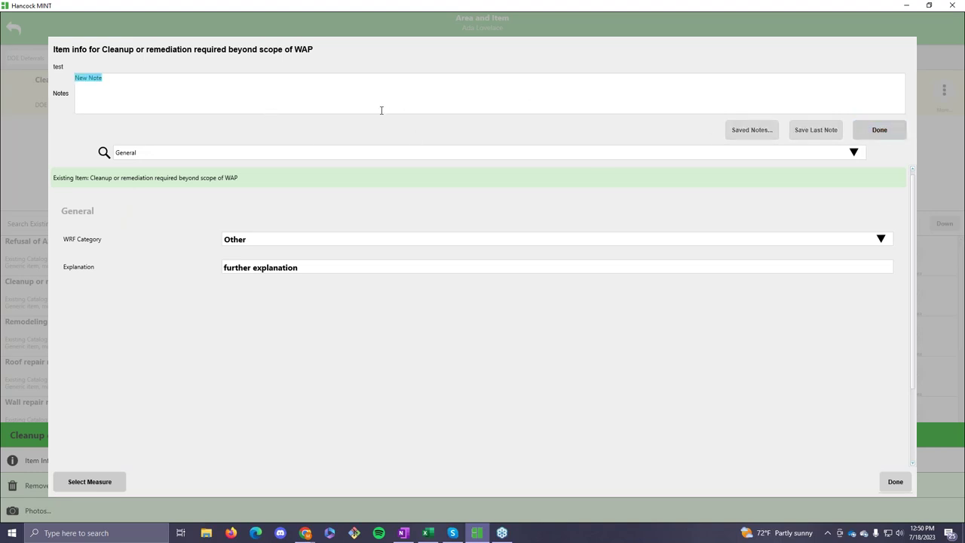
text(Clutter)
click(869, 132)
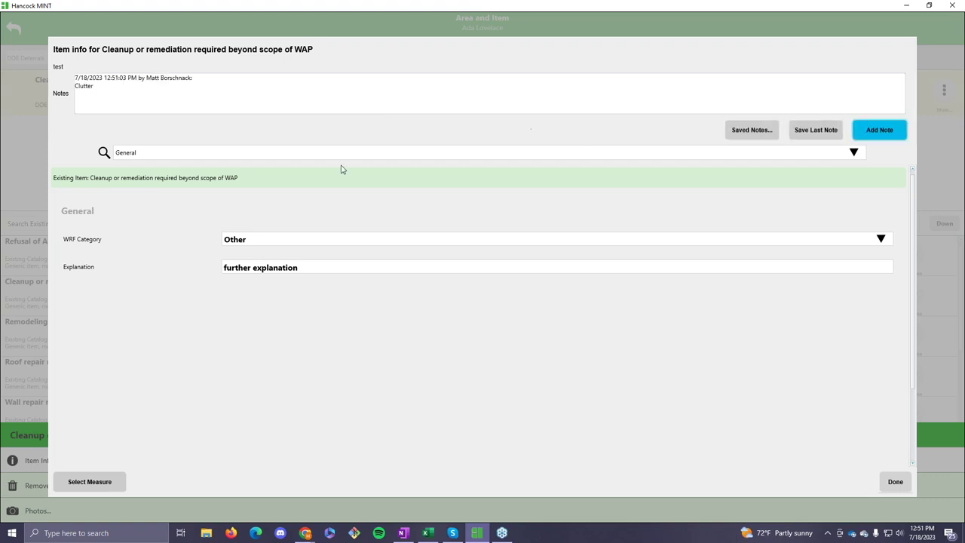
click(895, 482)
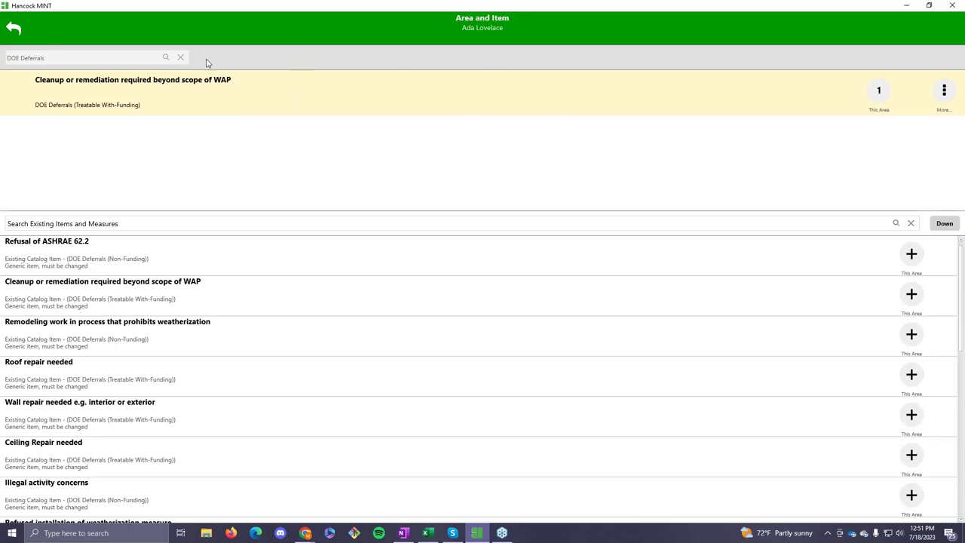
Add the deferral reason Electrical repair needed with its WRF Category set to Safety hazard
scroll(441, 336, down, 1)
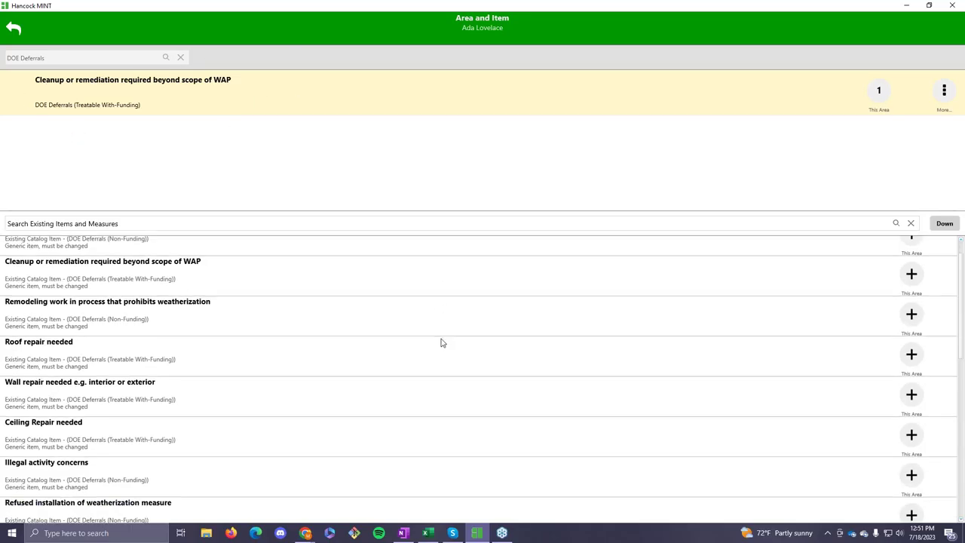
scroll(516, 367, down, 1)
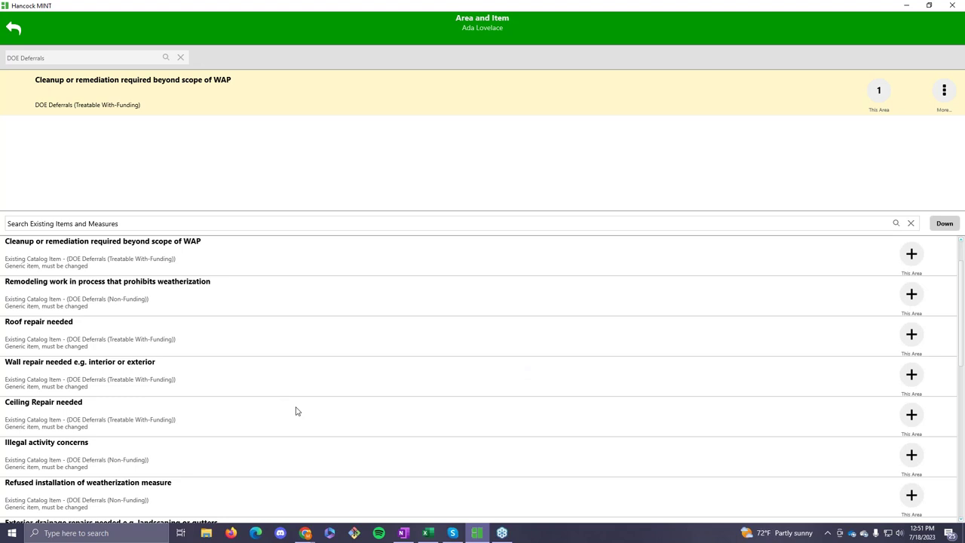
scroll(283, 352, down, 5)
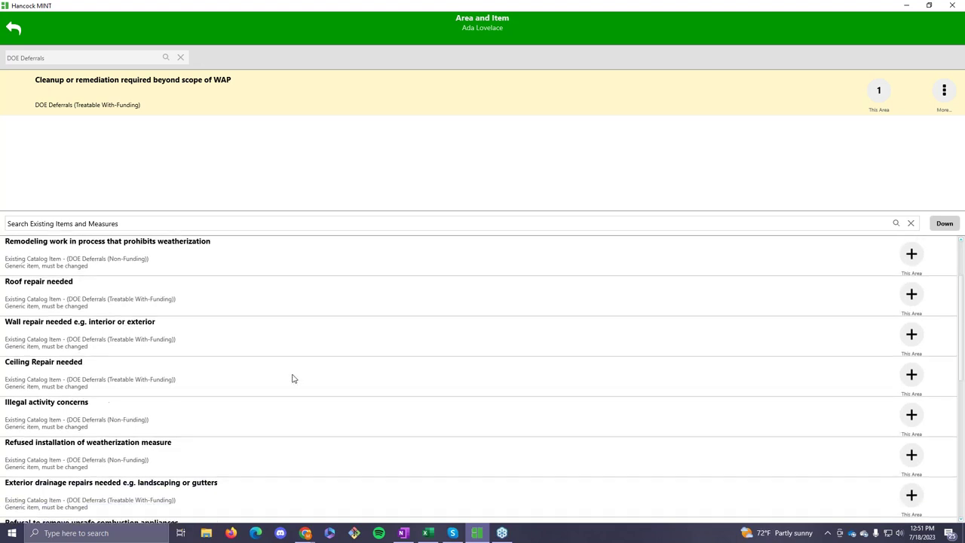
scroll(354, 384, down, 1)
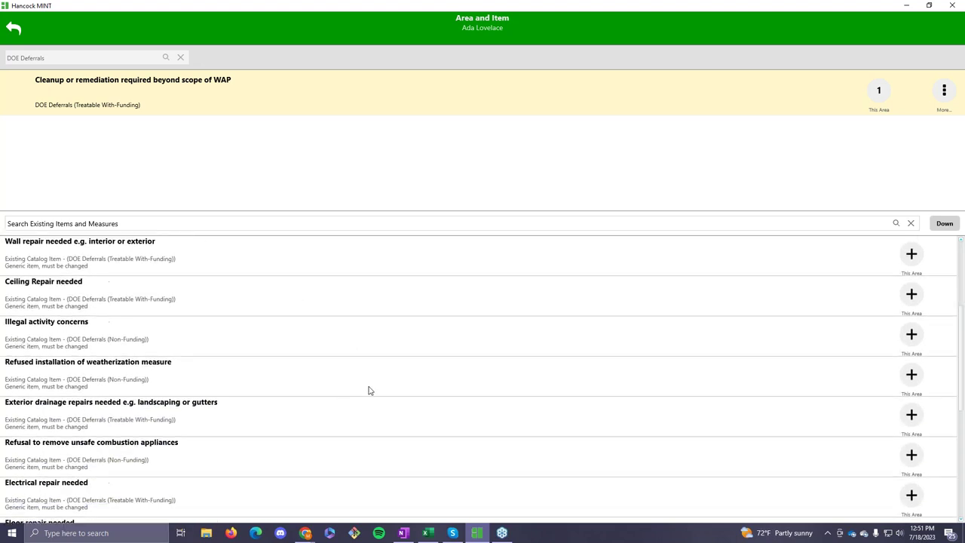
click(914, 495)
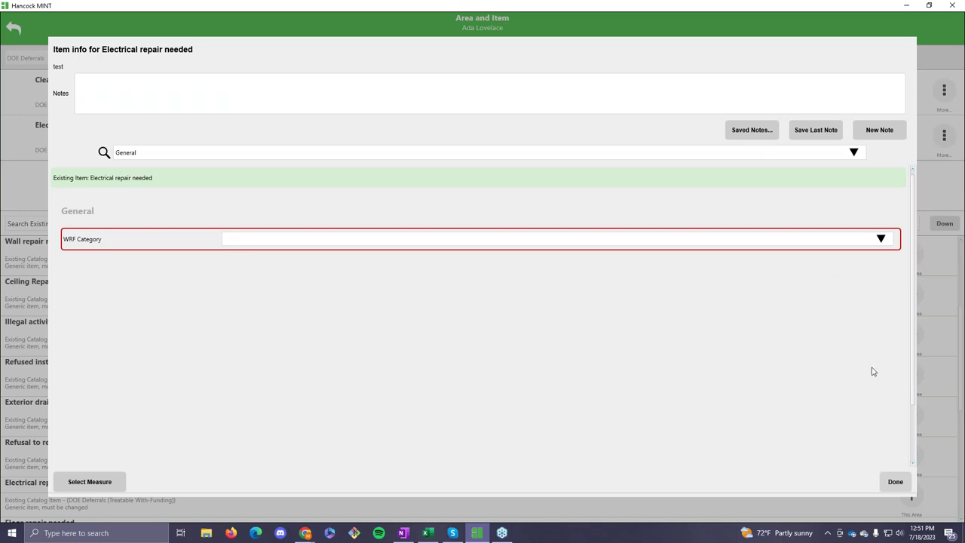
click(287, 242)
click(284, 263)
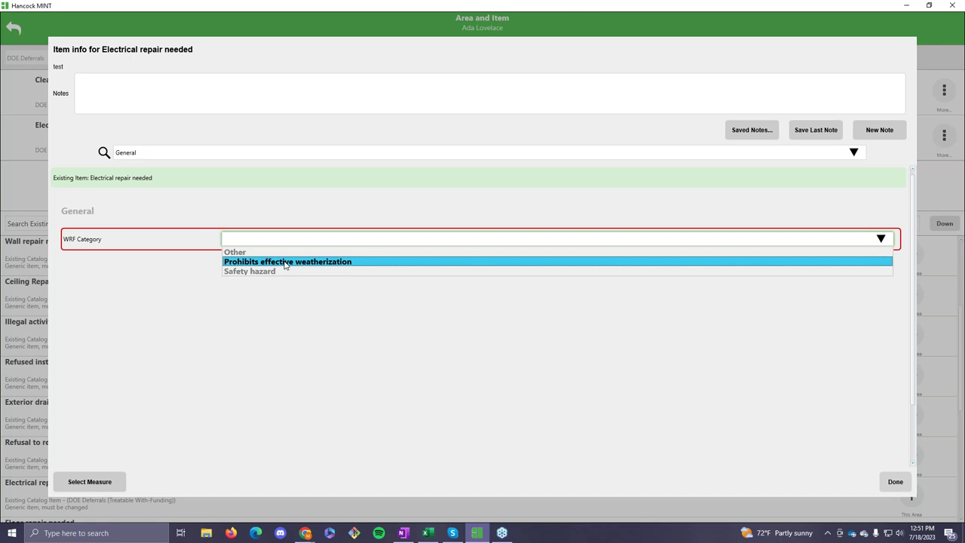
click(366, 271)
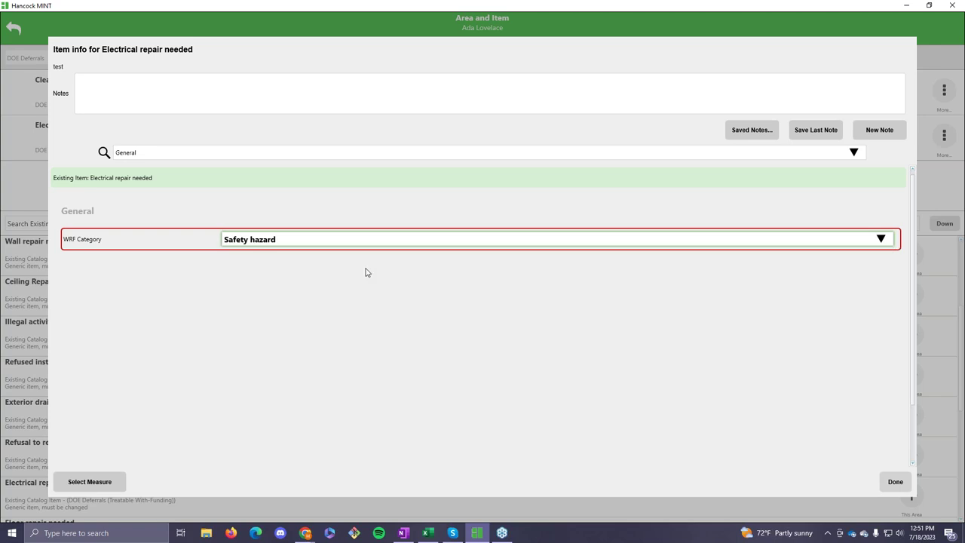
Add the note "Open Wire" to the electrical repair item and finish its item info
click(883, 131)
text(Open Wire)
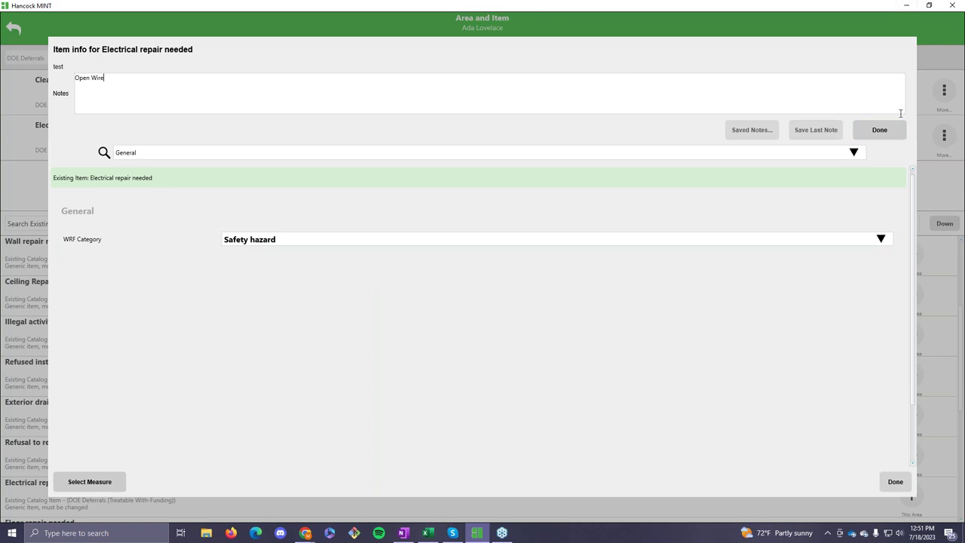
click(882, 130)
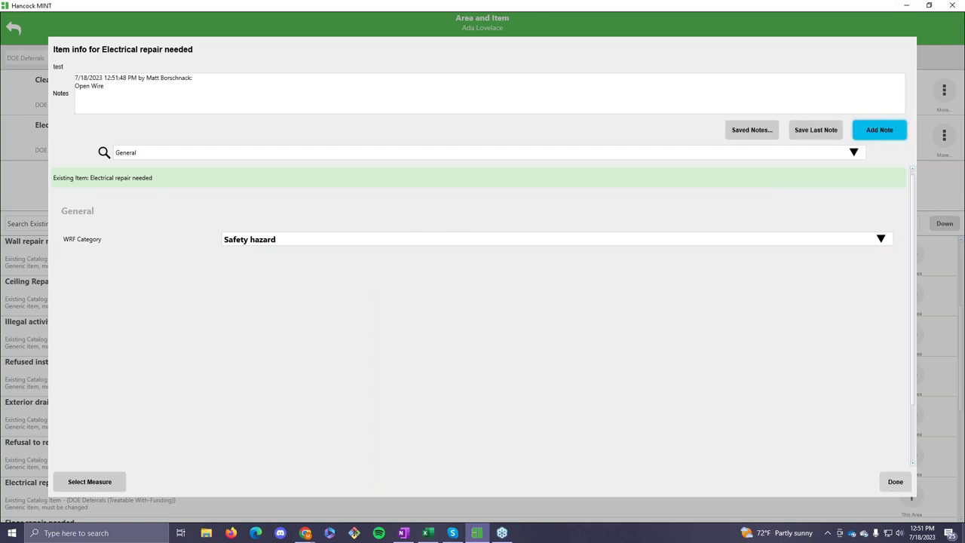
click(897, 483)
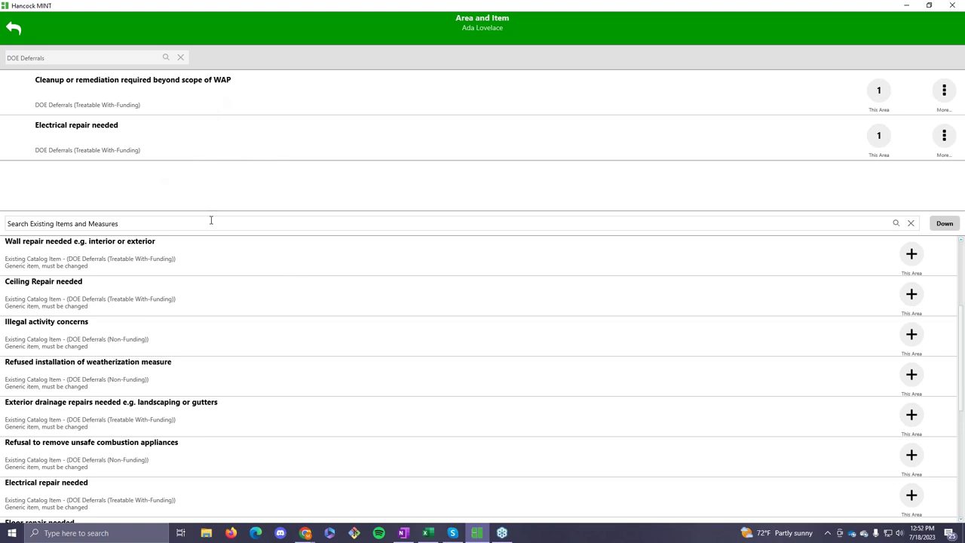
Return to the Project Overview and review the tasks in the project's To Do List
scroll(400, 340, up, 1)
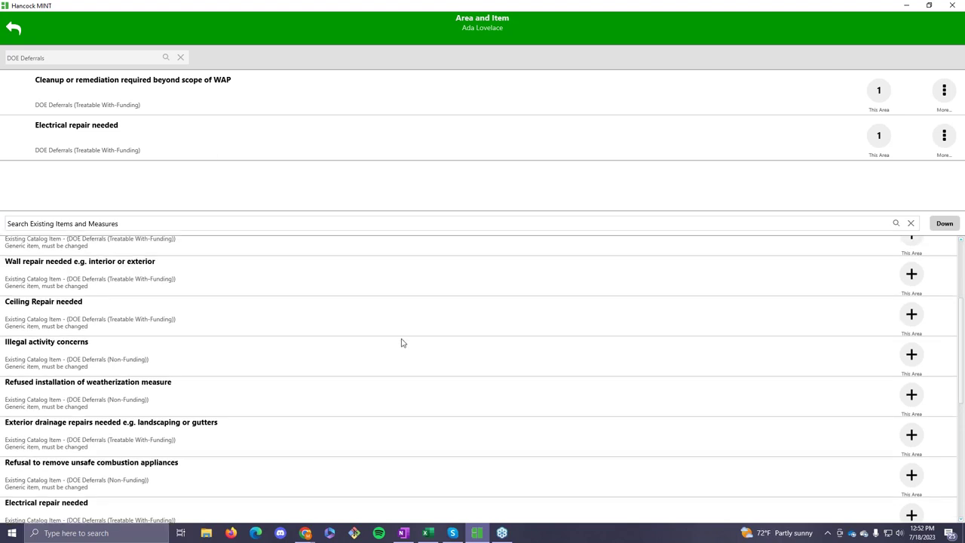
scroll(441, 331, up, 1)
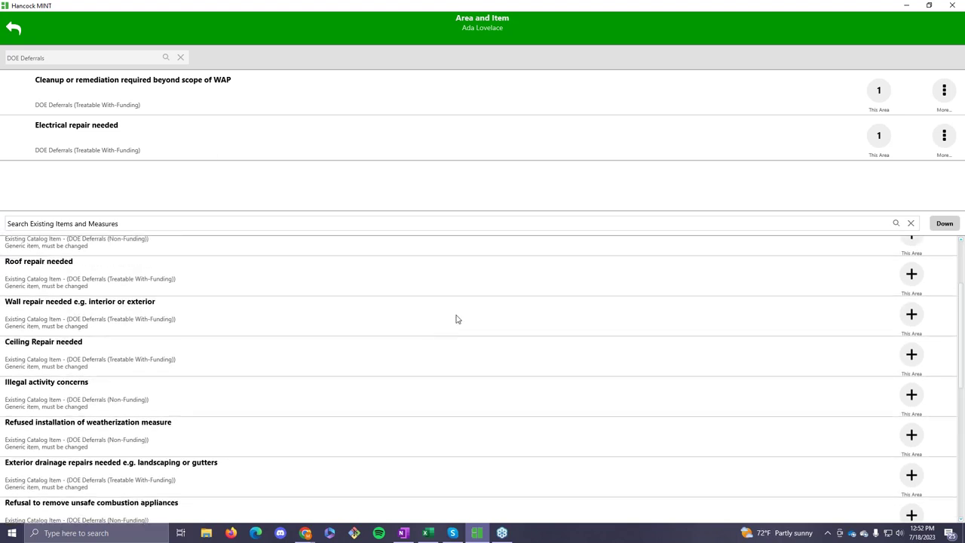
scroll(431, 407, up, 1)
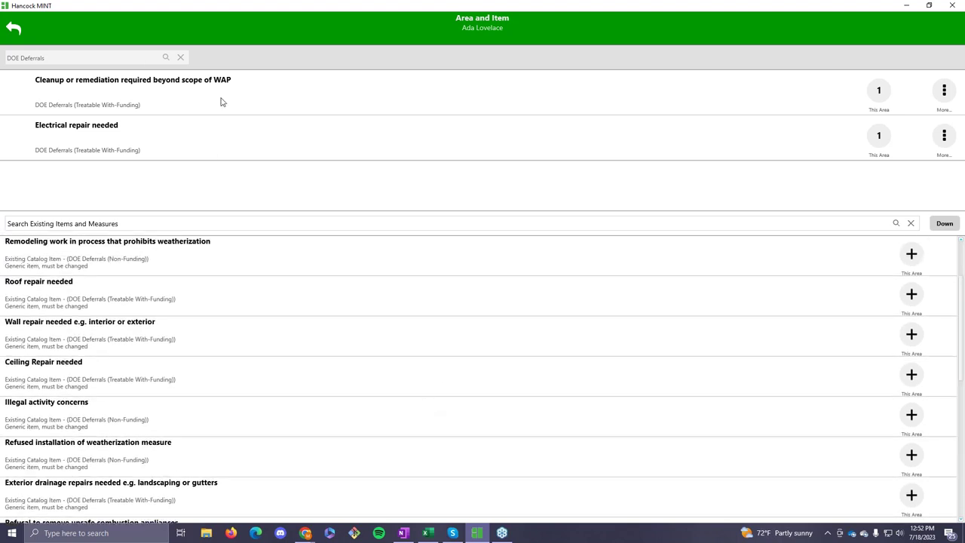
click(18, 31)
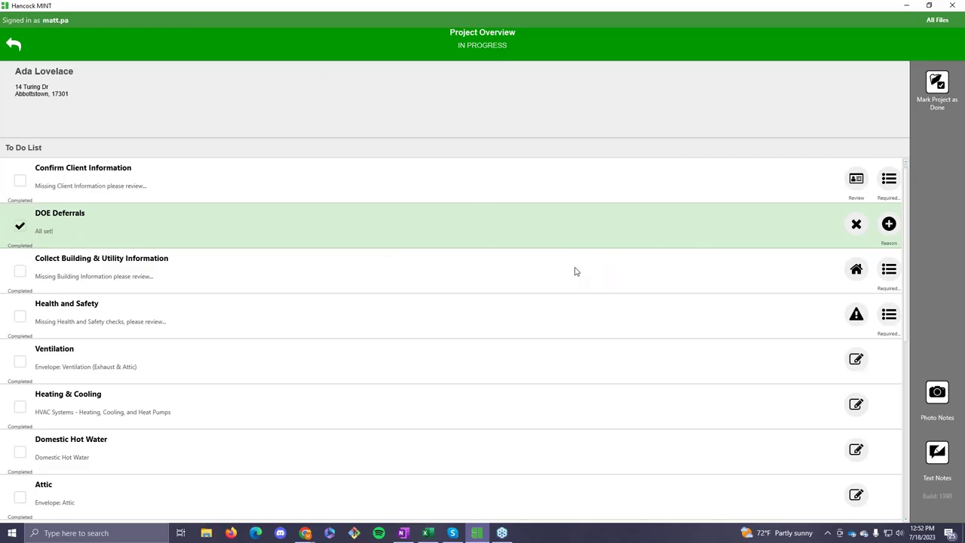
scroll(742, 280, down, 1)
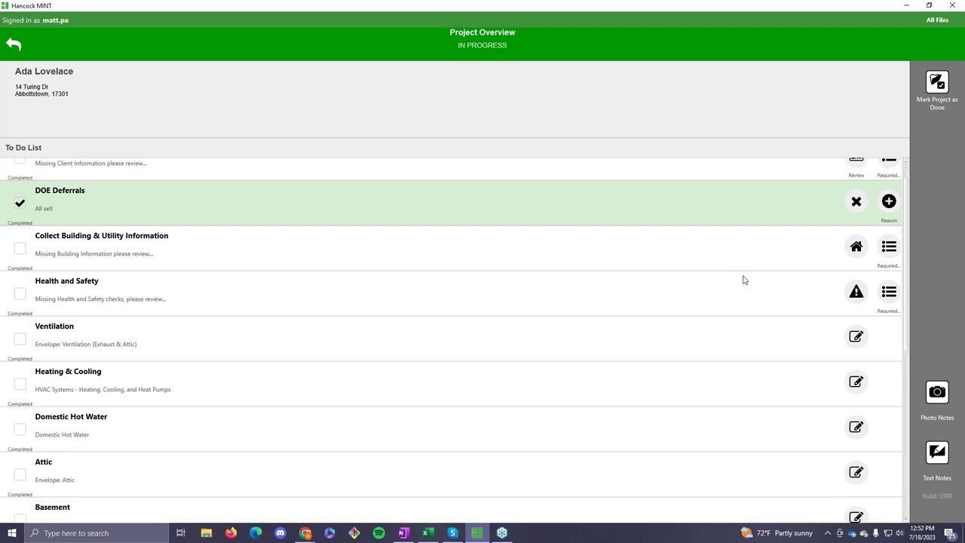
scroll(741, 290, down, 2)
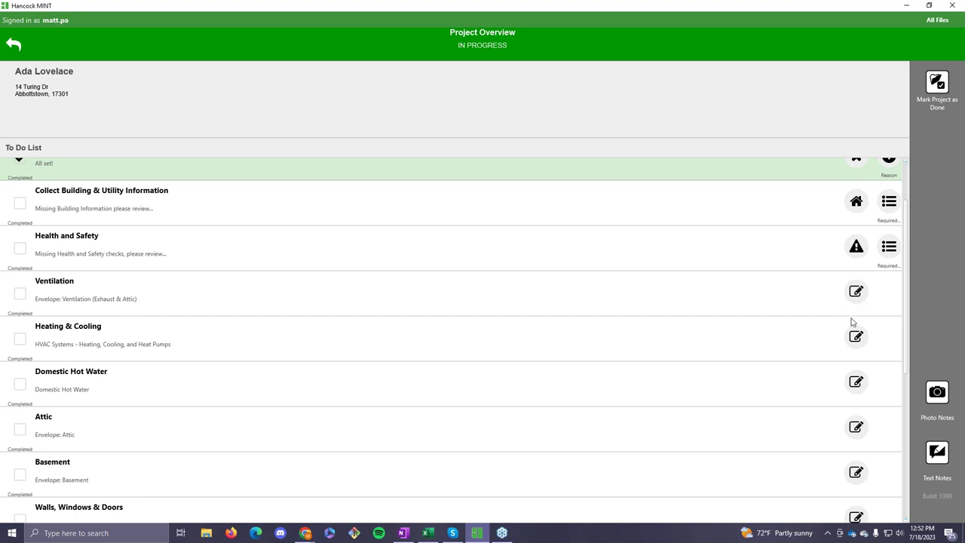
scroll(860, 329, down, 1)
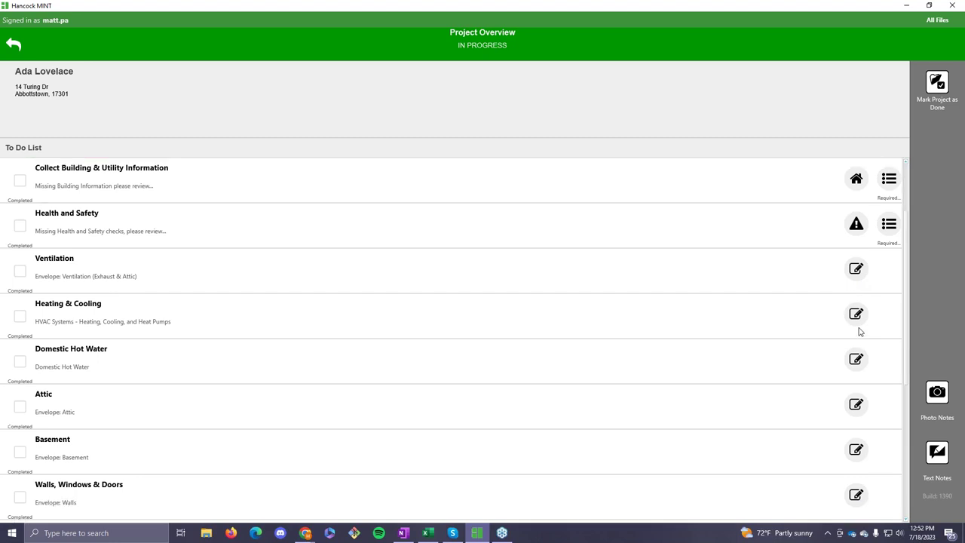
scroll(839, 333, down, 4)
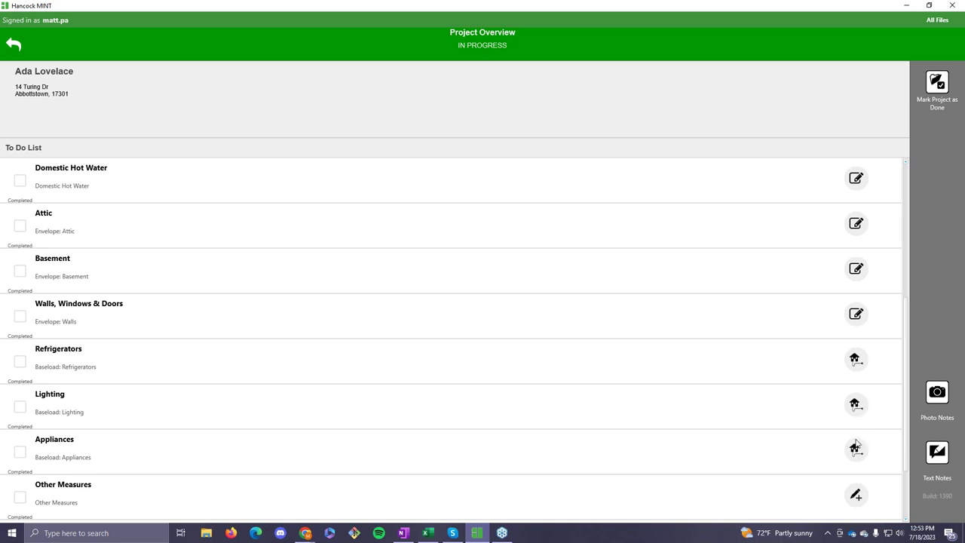
scroll(802, 379, down, 1)
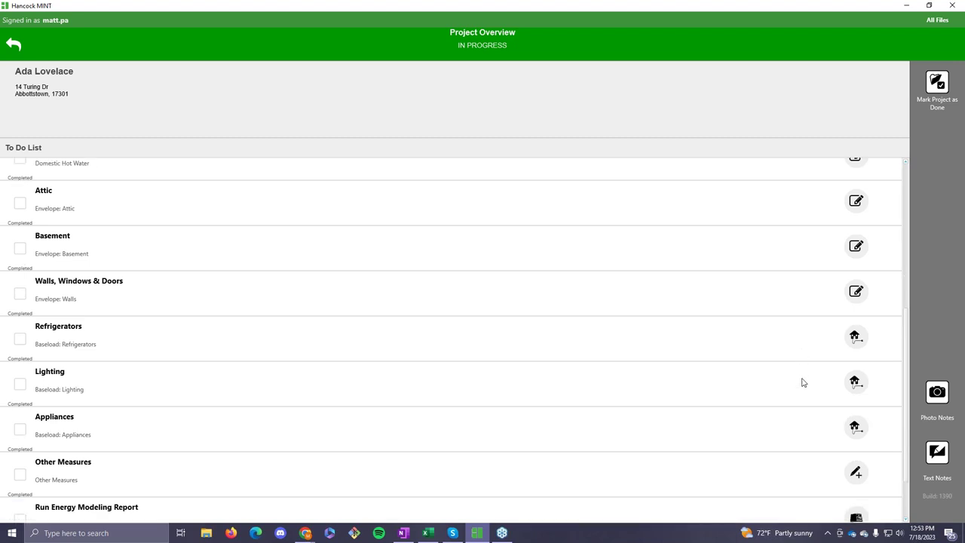
scroll(791, 393, up, 1)
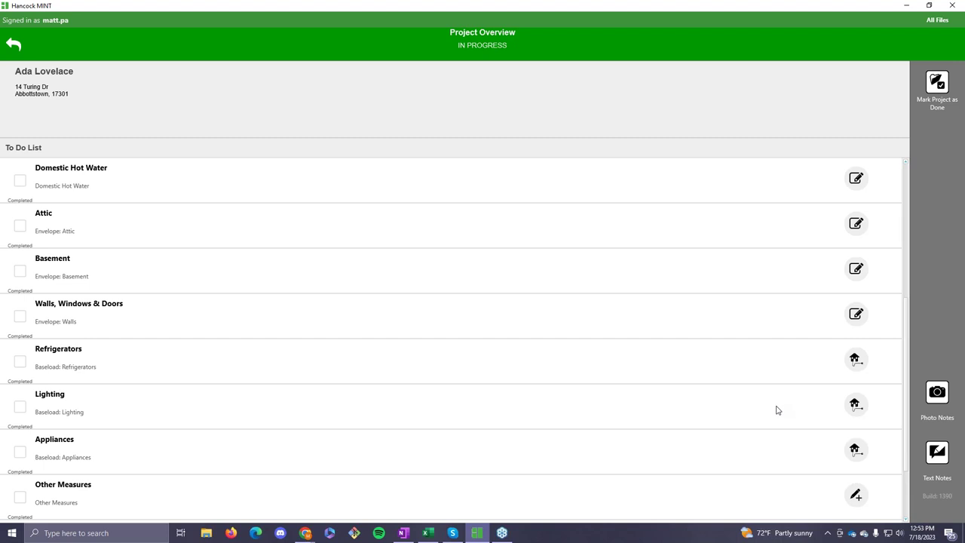
scroll(790, 406, up, 1)
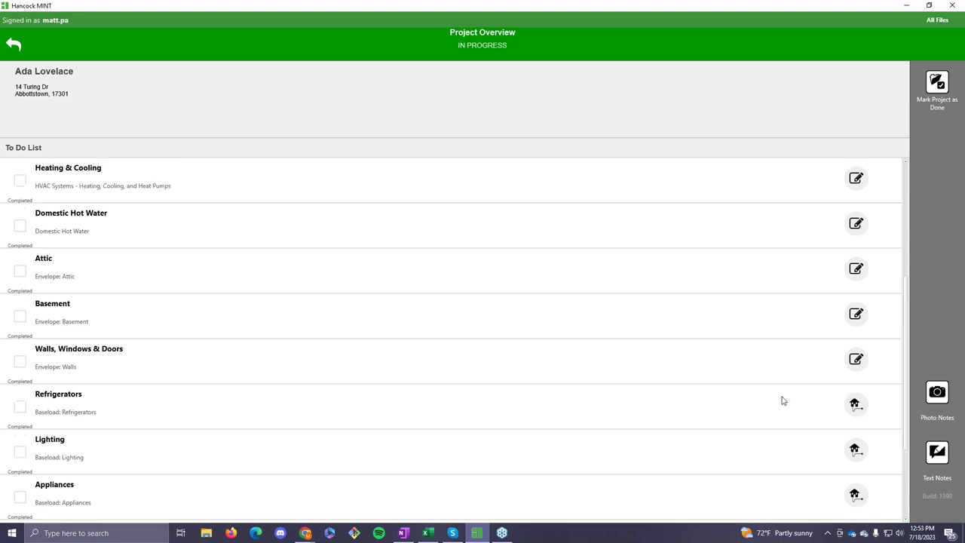
scroll(783, 400, up, 1)
scroll(782, 400, up, 2)
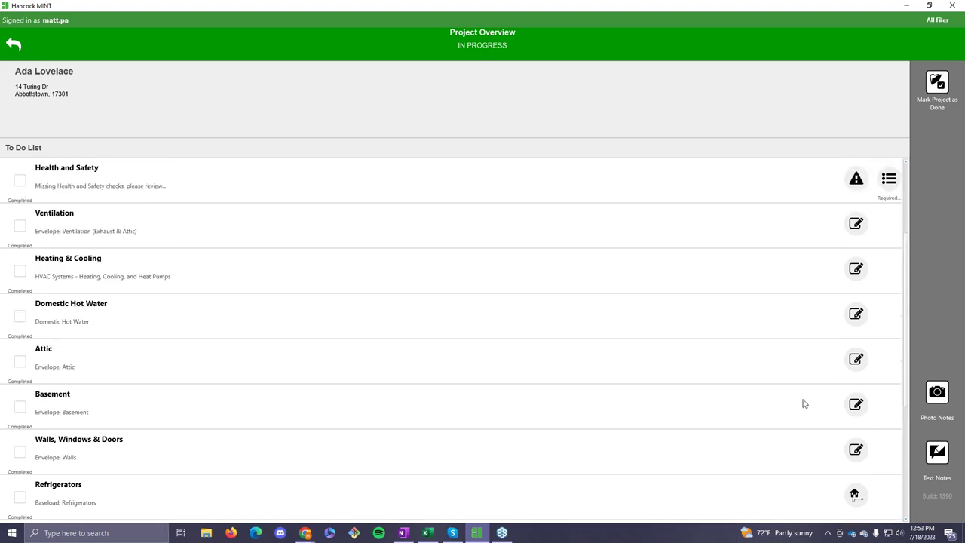
scroll(804, 403, up, 3)
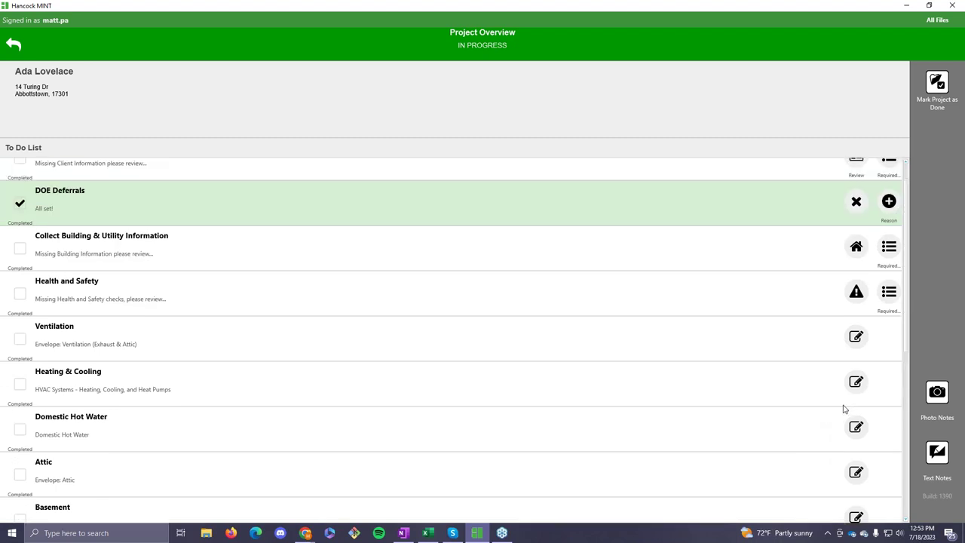
scroll(815, 402, up, 1)
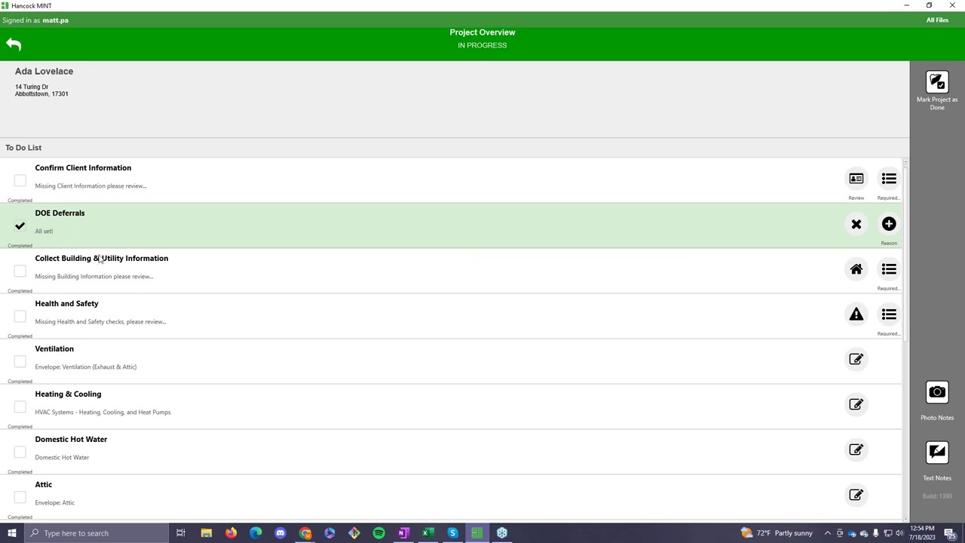
Remove the Electrical repair needed item from the project's DOE deferral reasons
click(891, 226)
click(947, 141)
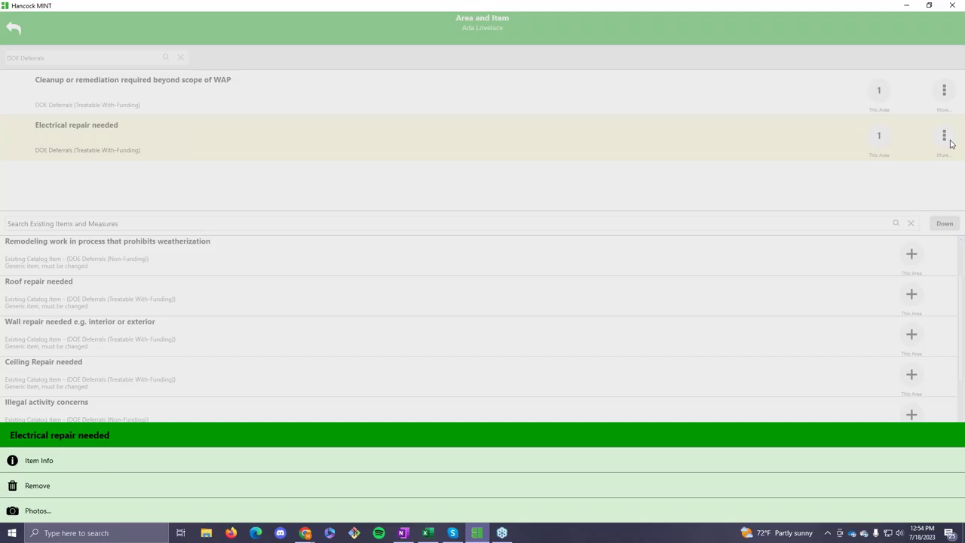
click(36, 490)
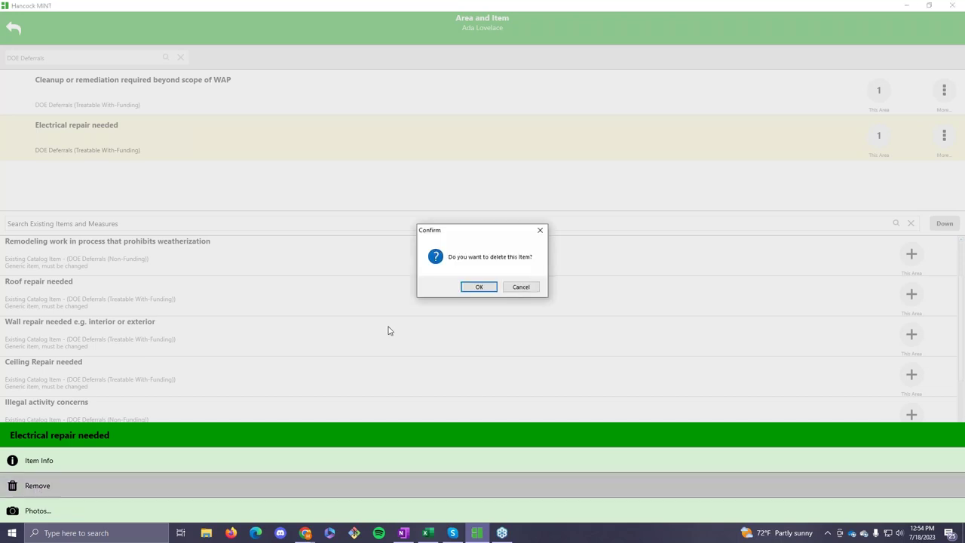
click(488, 286)
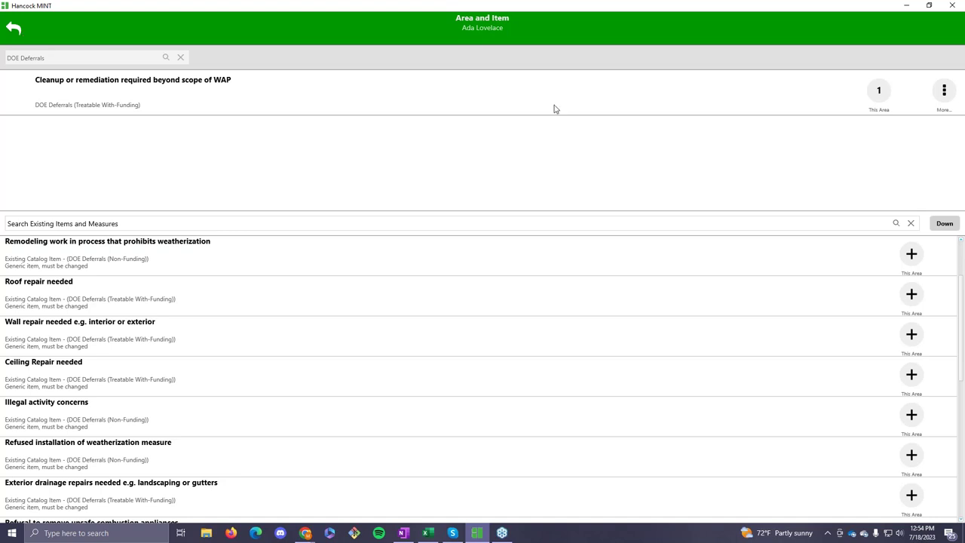
Remove the item Cleanup or remediation required beyond scope of WAP from the DOE deferral reasons and return to the Project Overview
click(945, 91)
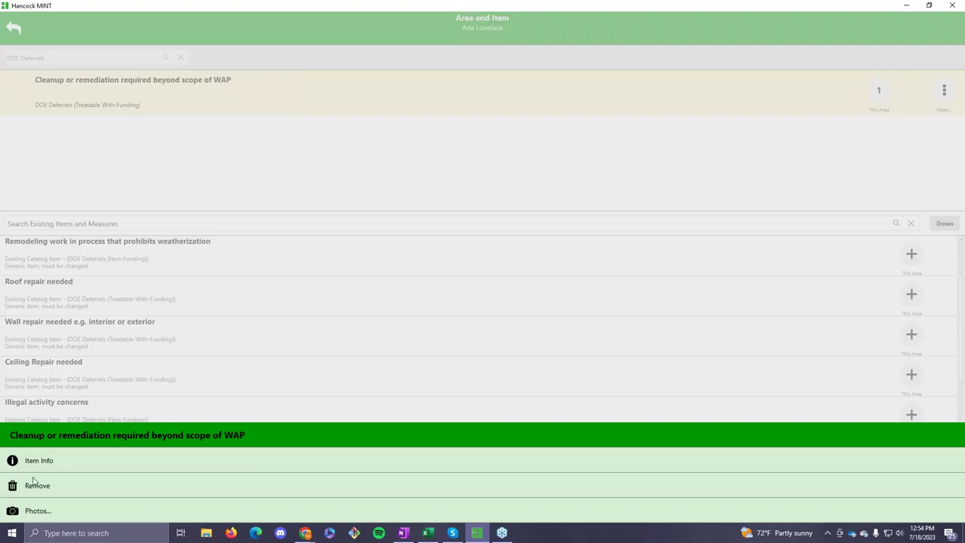
click(34, 489)
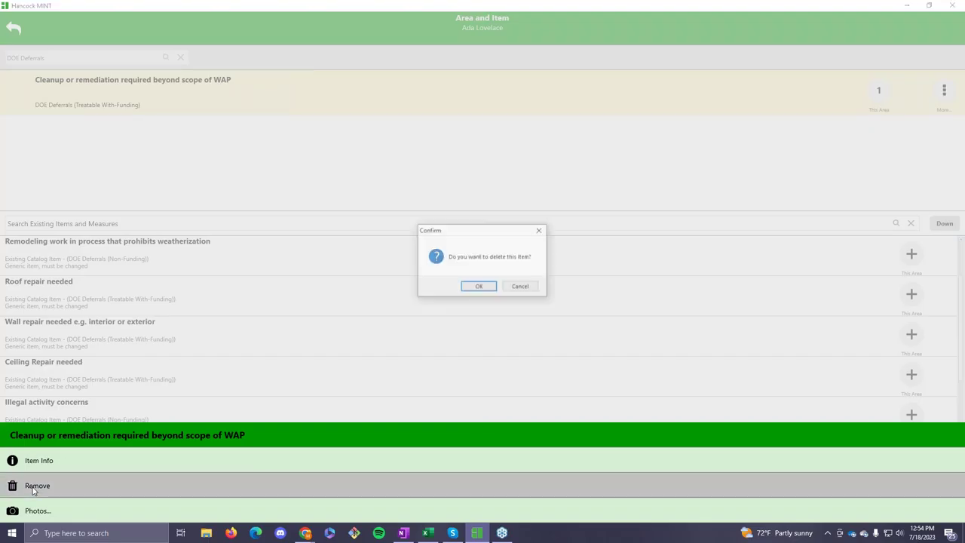
click(485, 287)
click(14, 28)
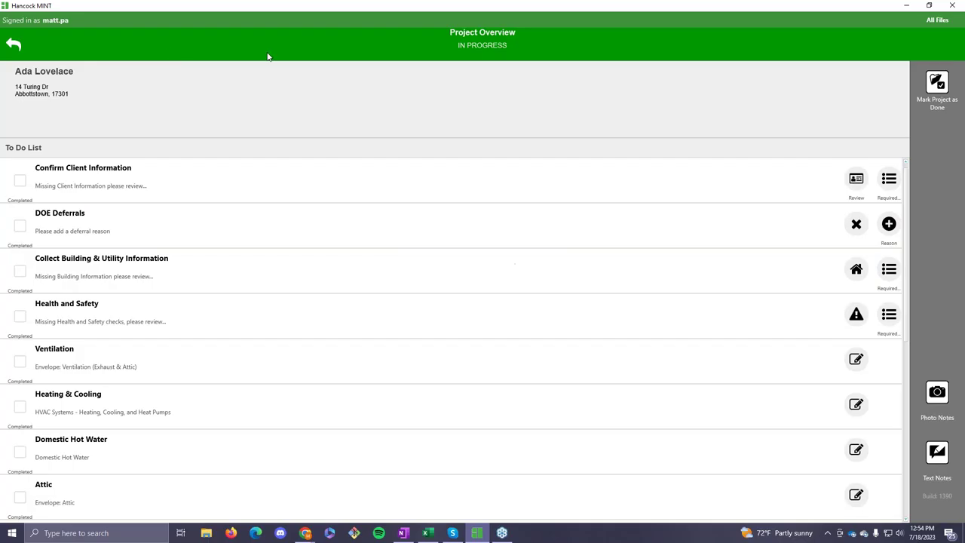
Mark the DOE Deferrals task as needing no deferral and clear that mark again
click(857, 230)
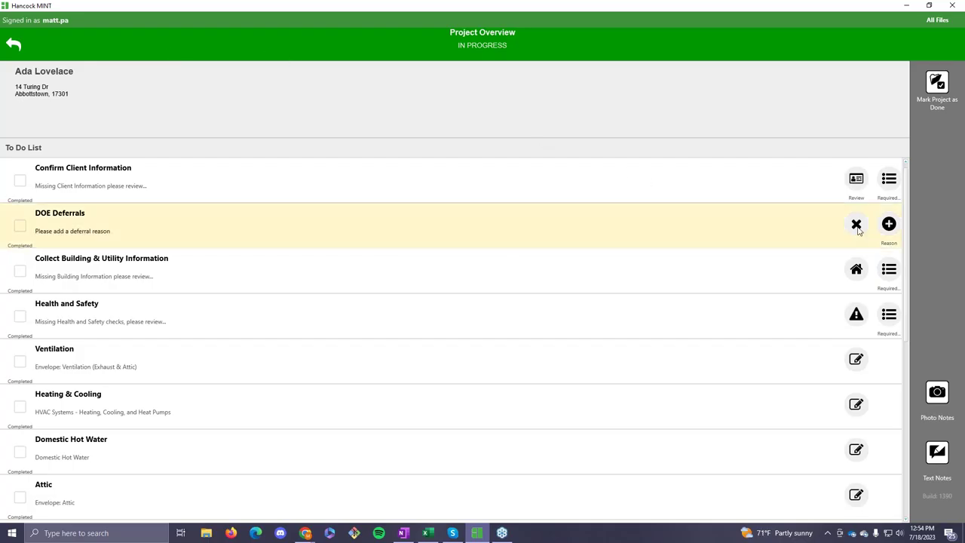
click(857, 226)
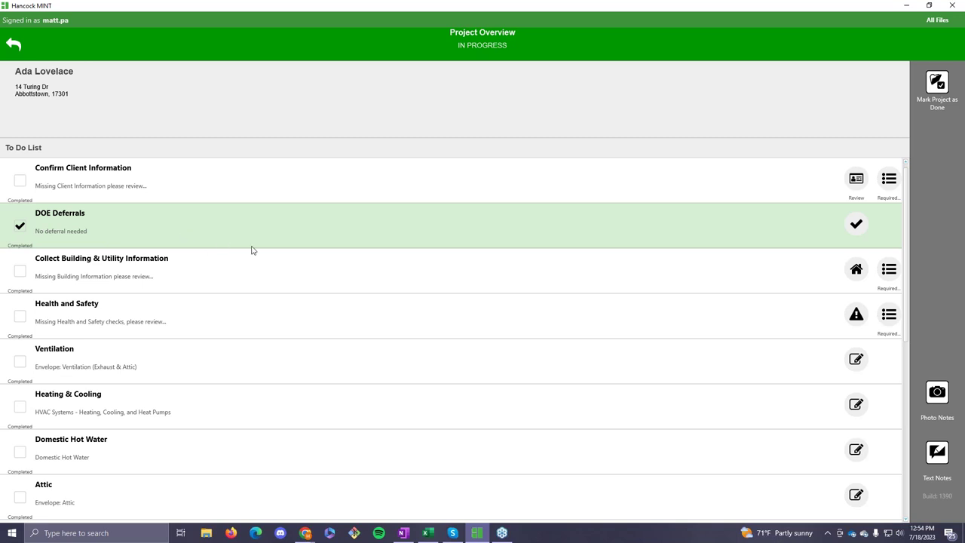
click(856, 225)
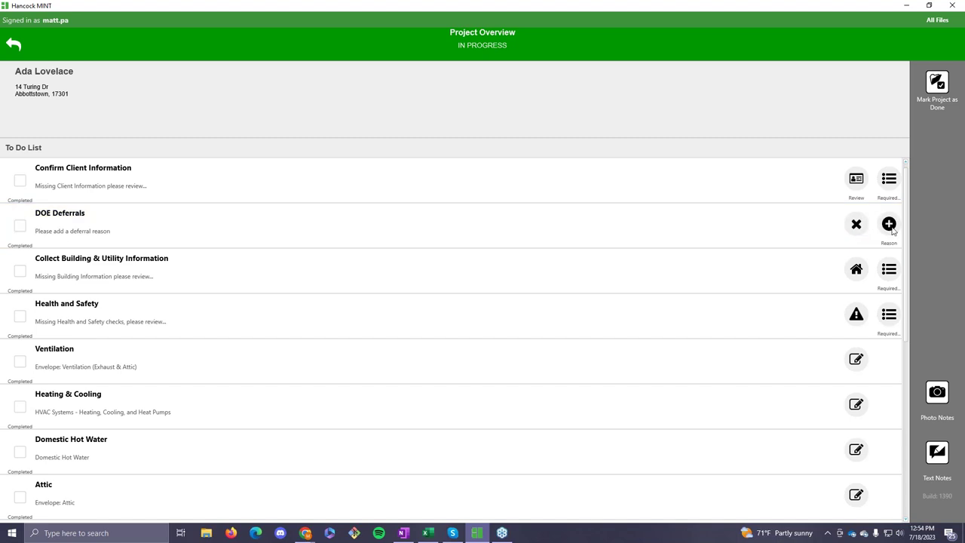
Add the deferral reason Wall repair needed e.g. interior or exterior, finish its item info and return to the Project Overview
click(890, 228)
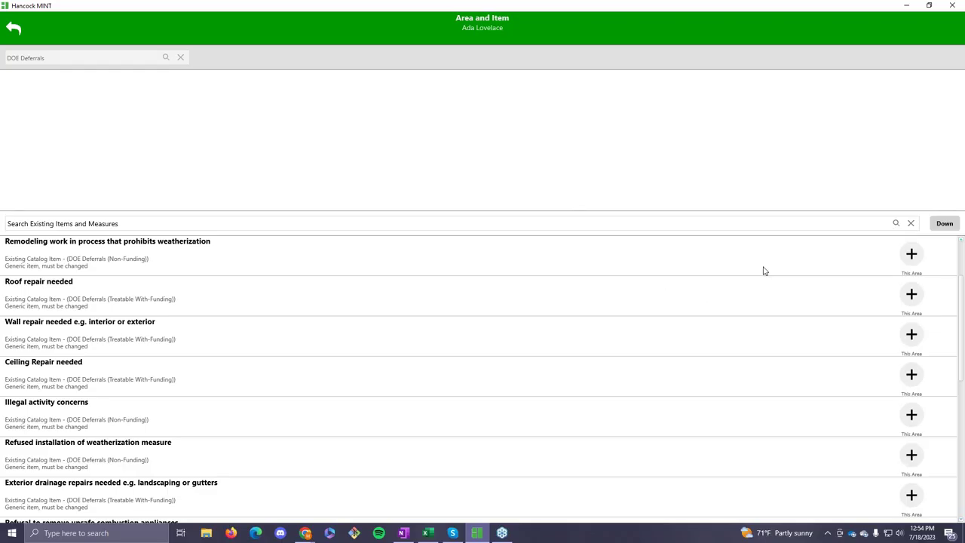
click(911, 334)
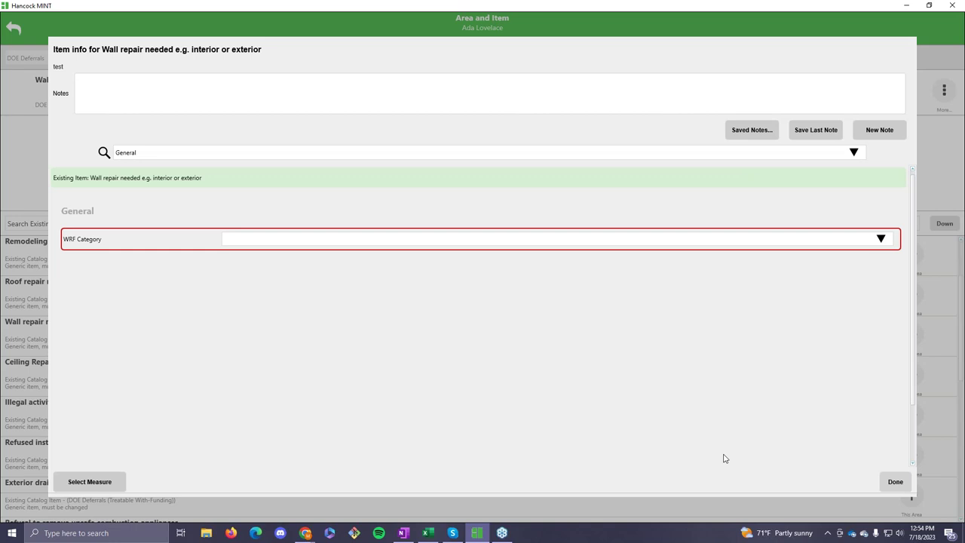
click(673, 240)
click(601, 272)
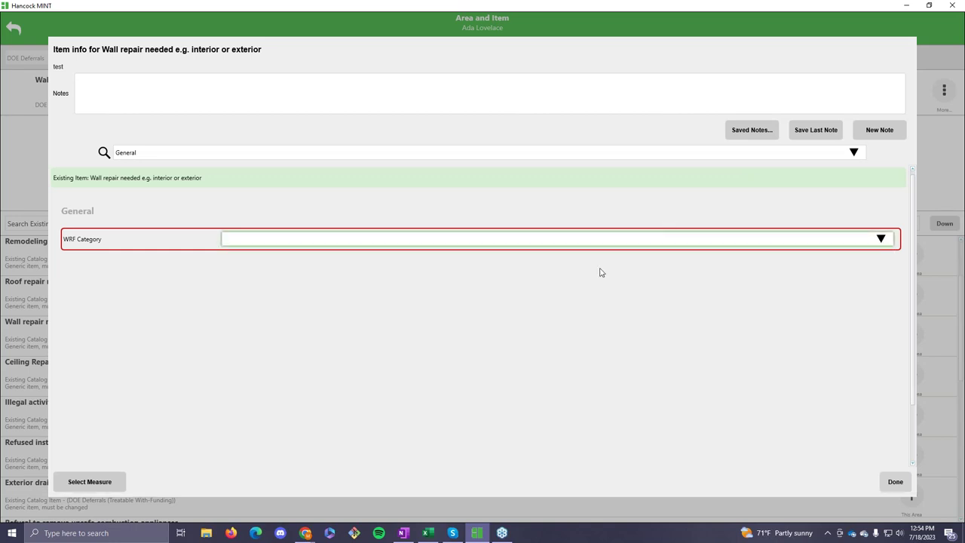
click(895, 481)
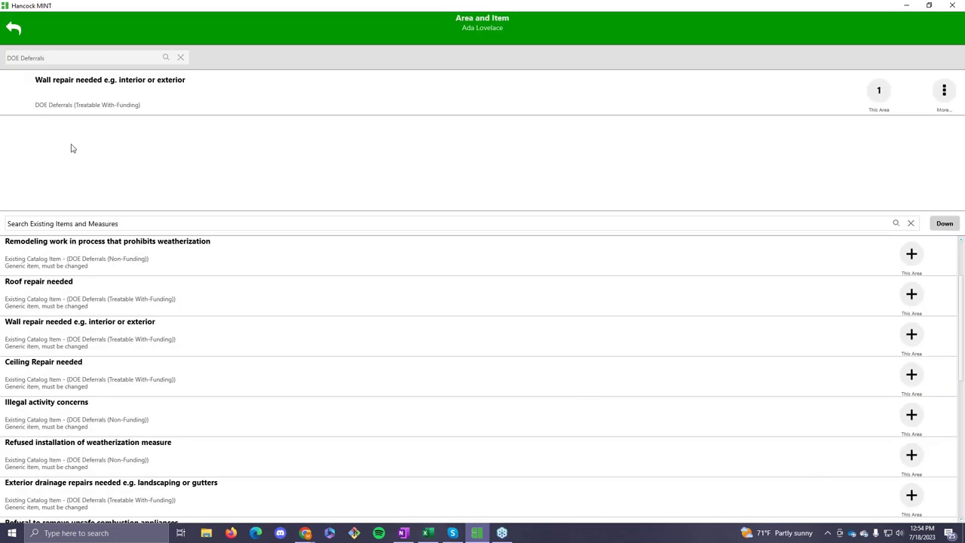
click(15, 29)
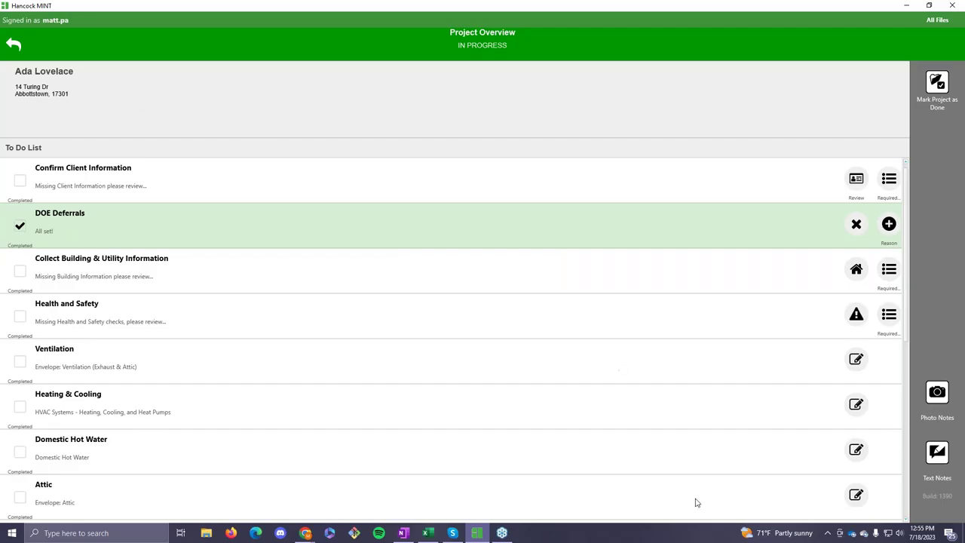
Go back to the list of assigned projects and switch to the Project Detail page open in Chrome
click(16, 48)
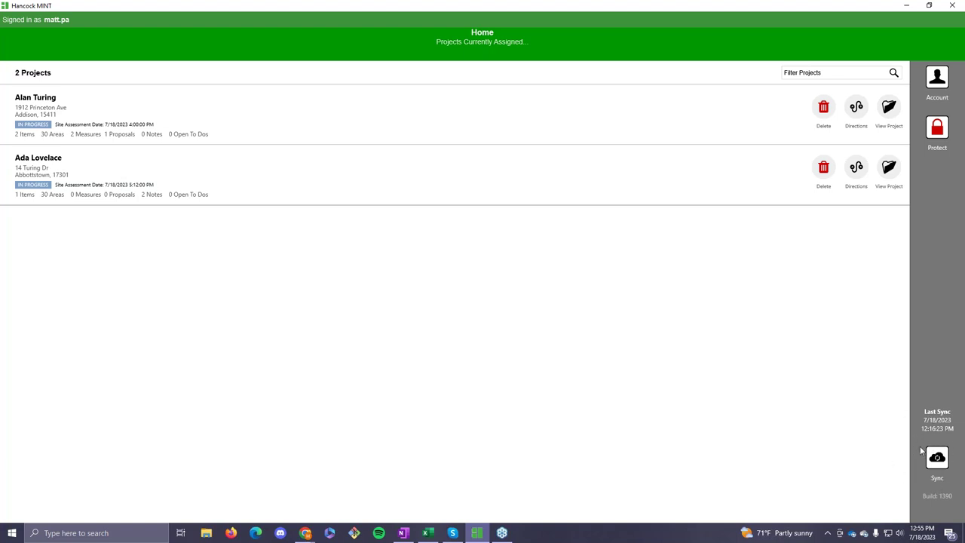
mouse_move(306, 533)
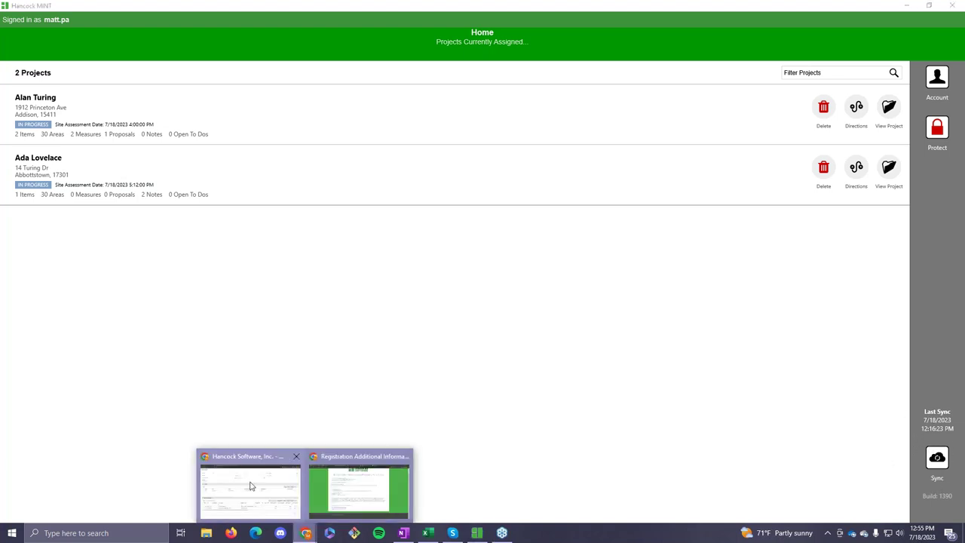
click(252, 484)
scroll(506, 331, up, 1)
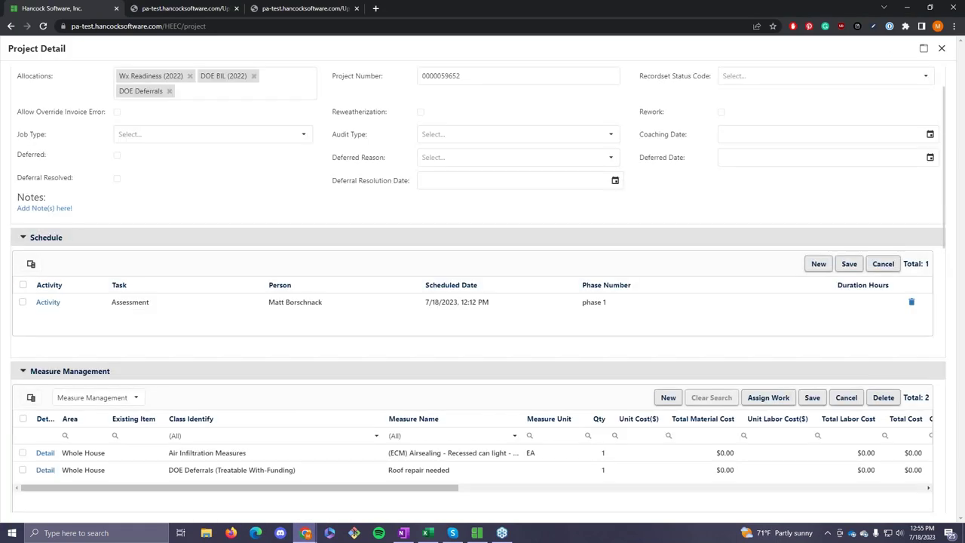
scroll(584, 334, up, 1)
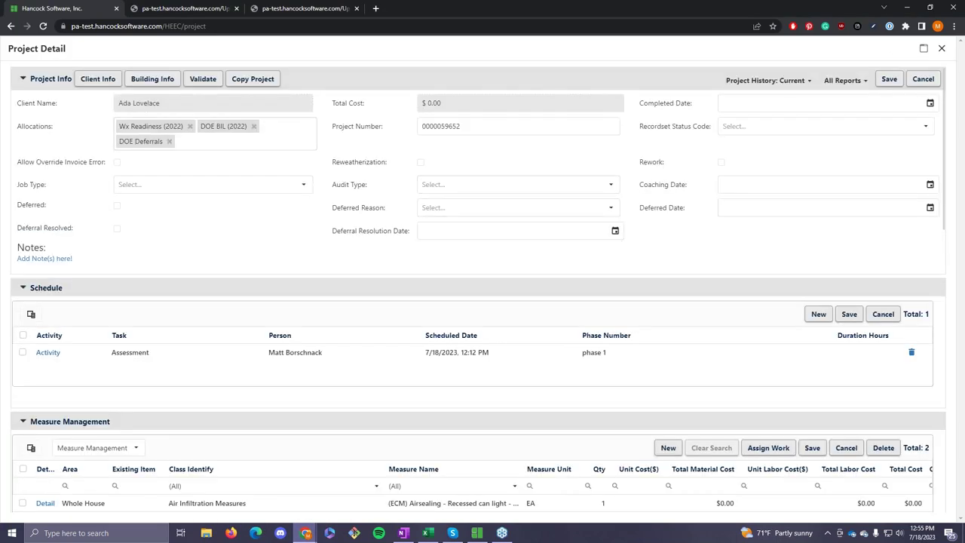
Set the Roof repair needed measure's unit cost to 200 and unit labor cost to 50, and save the measures
scroll(435, 381, down, 1)
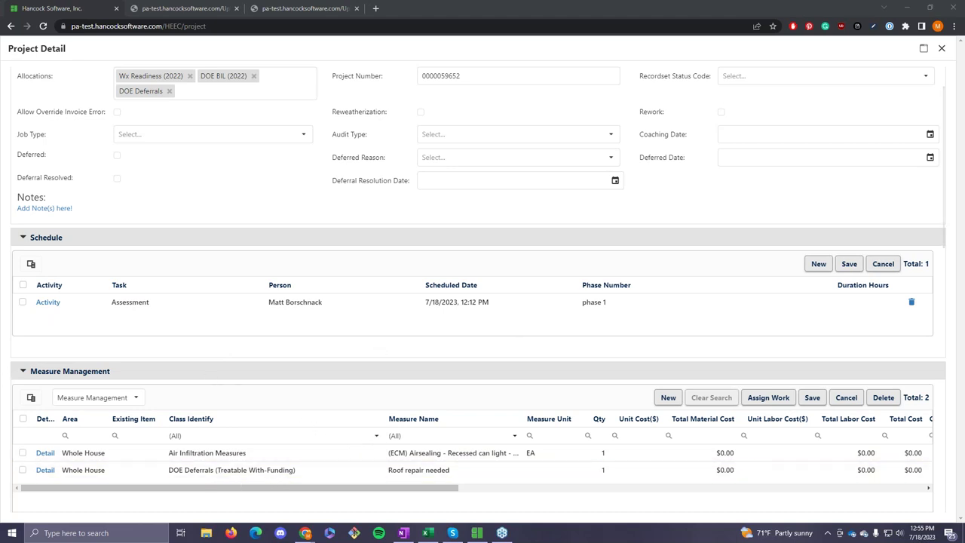
click(638, 471)
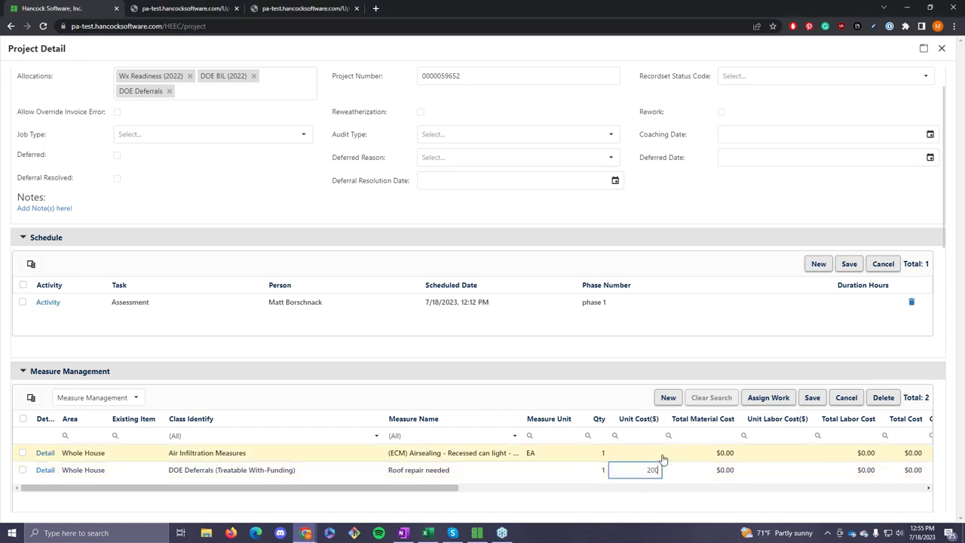
key(Tab)
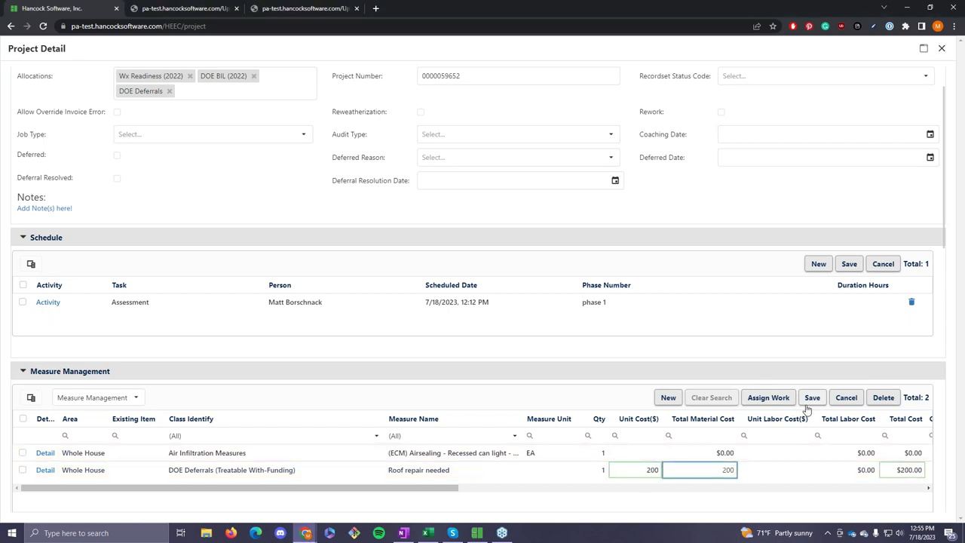
key(Tab)
text(50)
key(Tab)
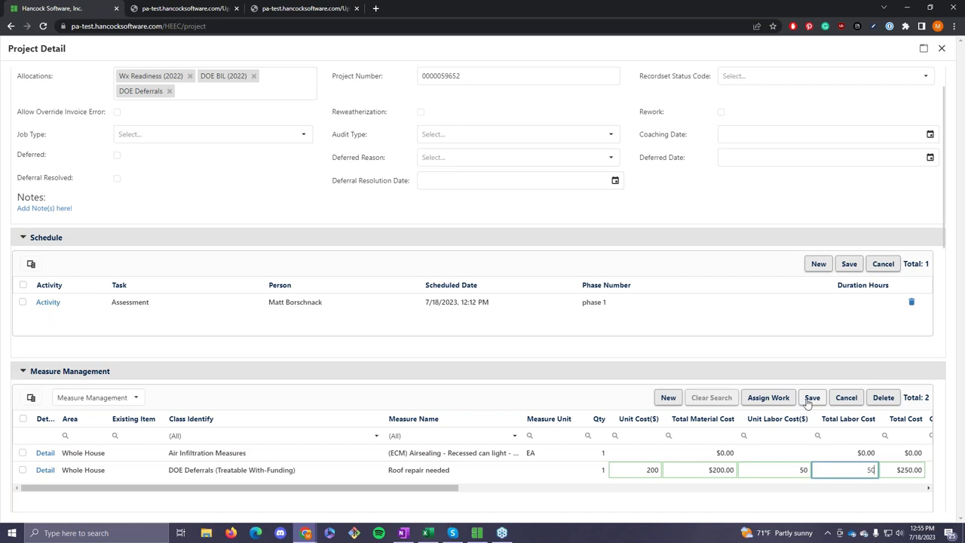
click(799, 399)
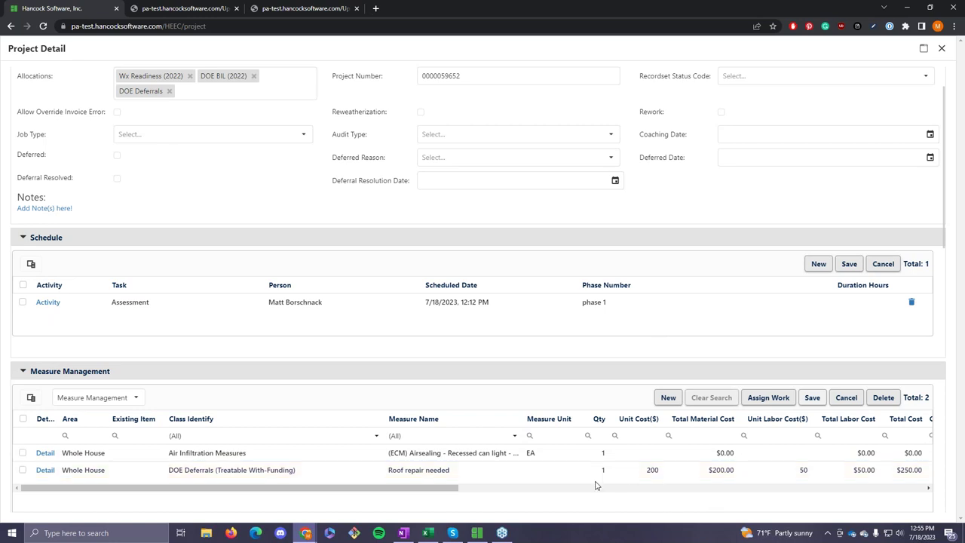
Switch Measure Management to the Assign Allocation view and examine the allocations available for the measures
click(114, 397)
click(101, 271)
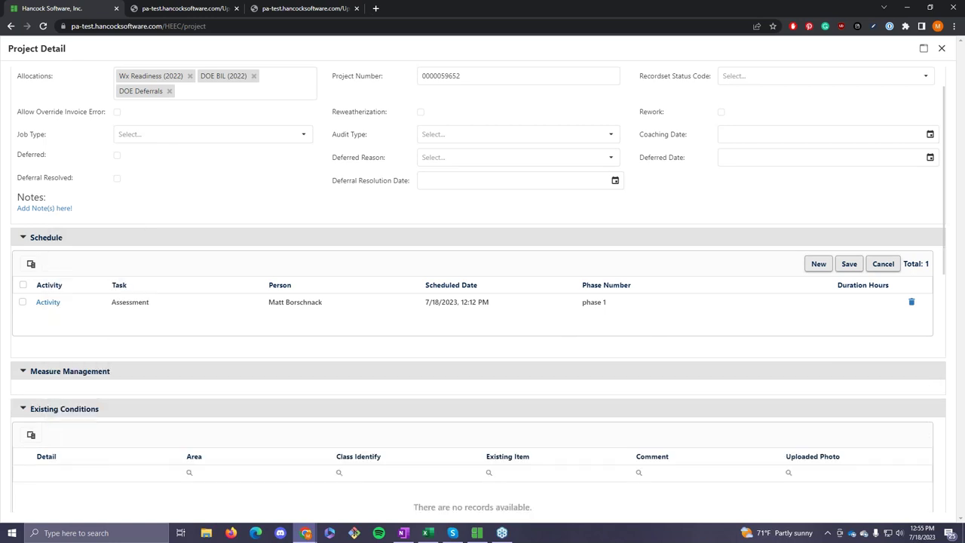
scroll(379, 404, down, 1)
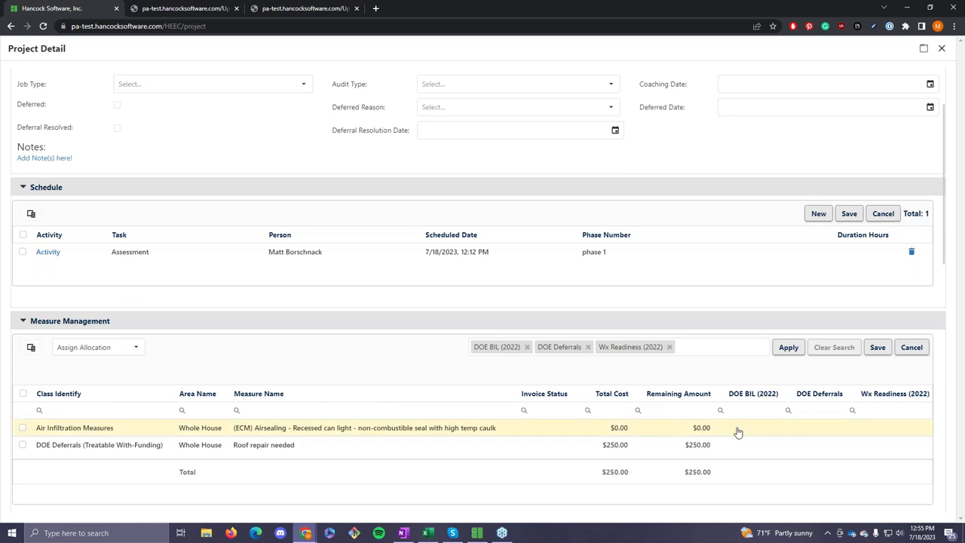
Try to apply only the Wx Readiness (2022) allocation to the Roof repair needed measure, and deselect the measure
click(24, 447)
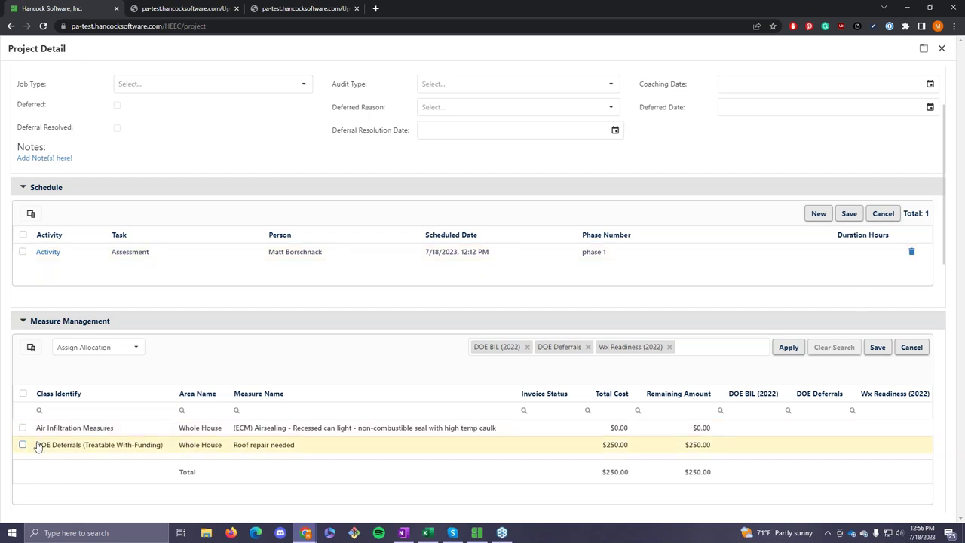
click(588, 348)
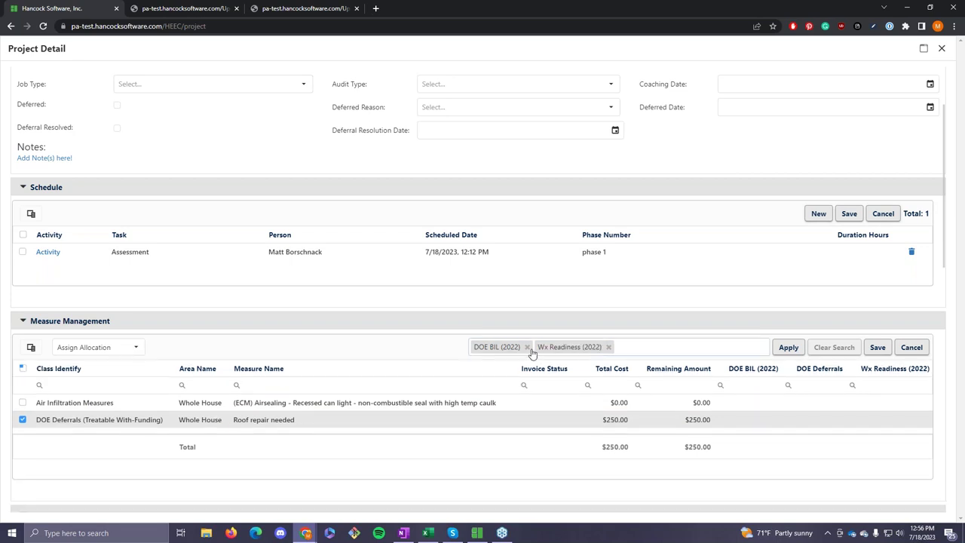
click(527, 347)
click(789, 347)
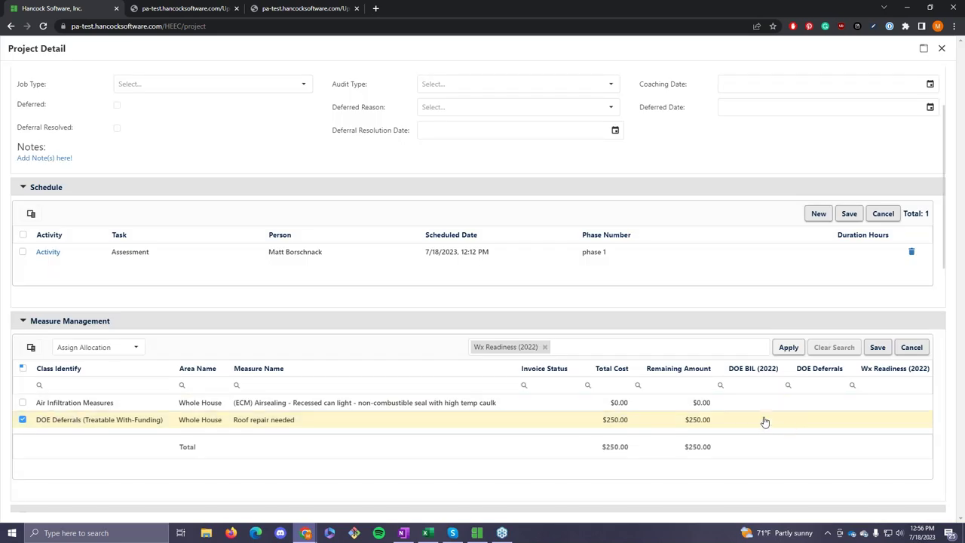
click(788, 348)
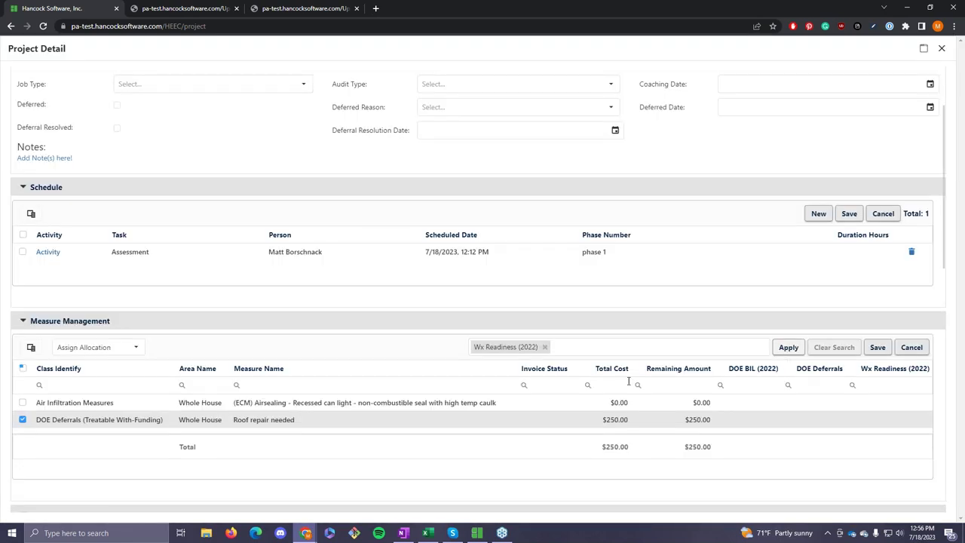
click(23, 420)
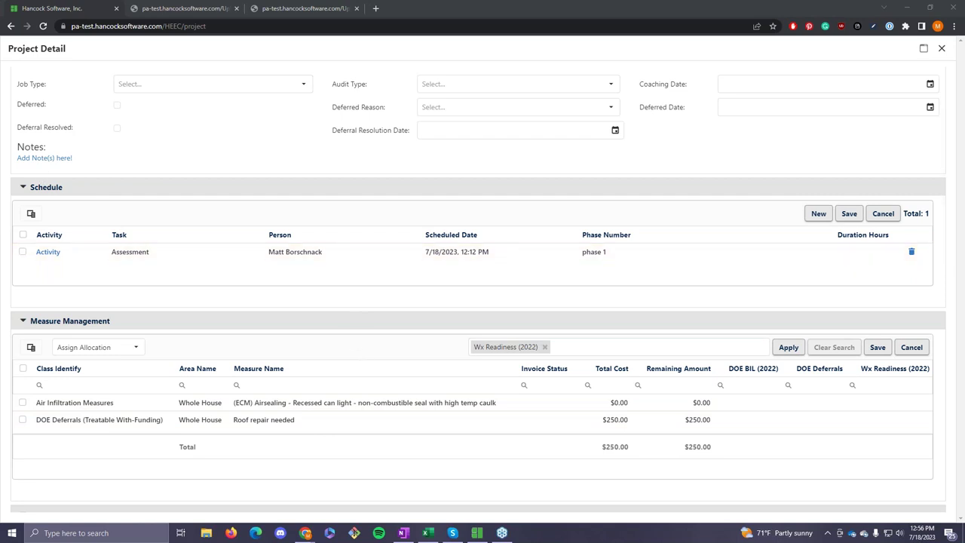
Close the Project Detail and open the DOE Deferrals Report
click(942, 48)
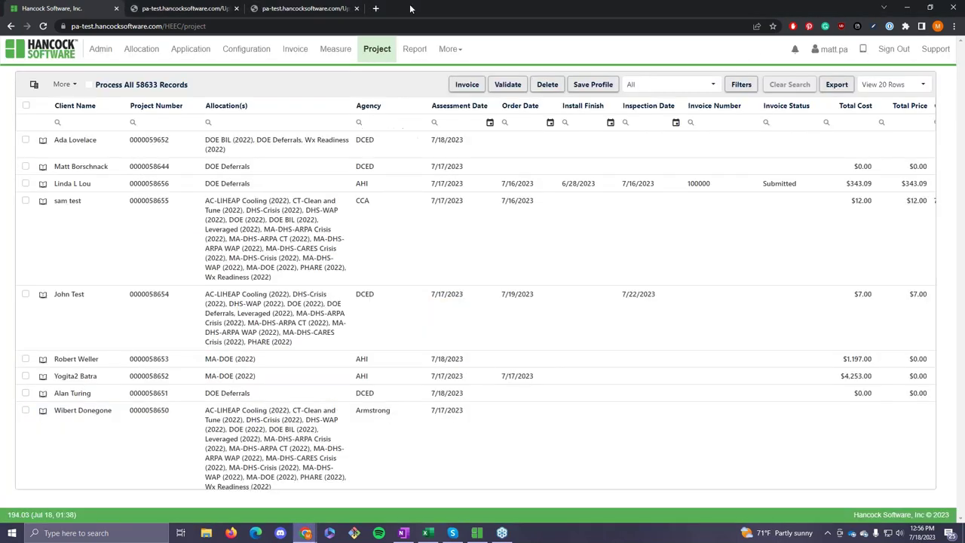
click(411, 59)
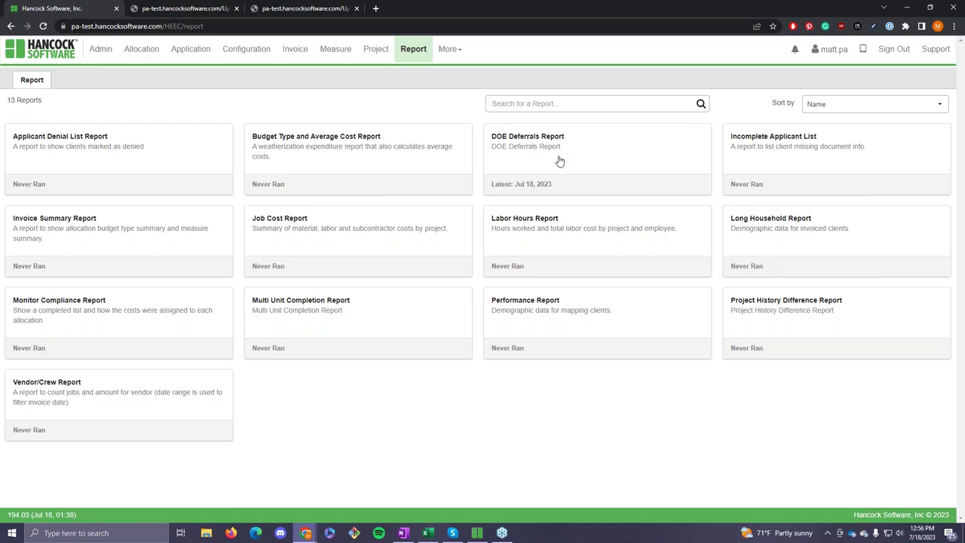
click(559, 161)
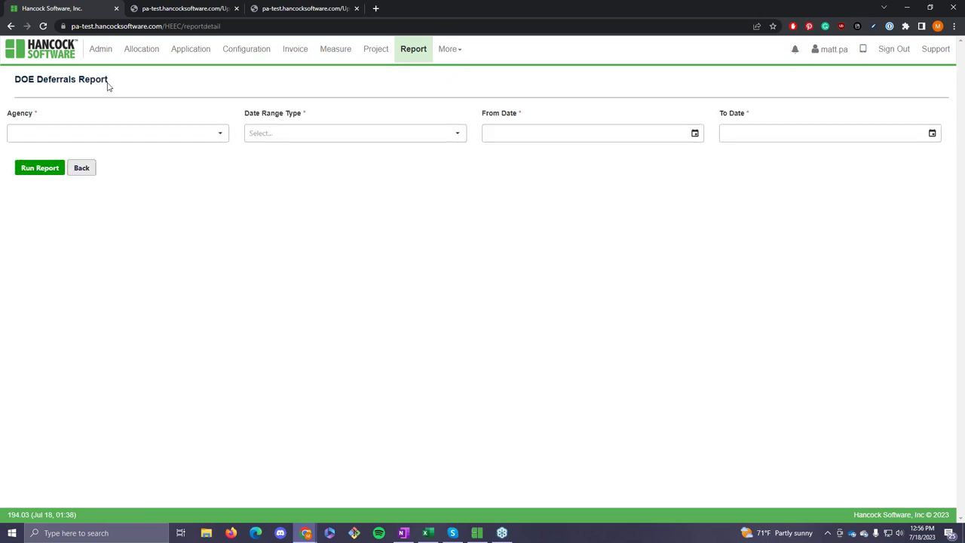
Set the report's Agency to Department of Community & Economic Development and its Date Range Type to Client Applied Date
click(211, 139)
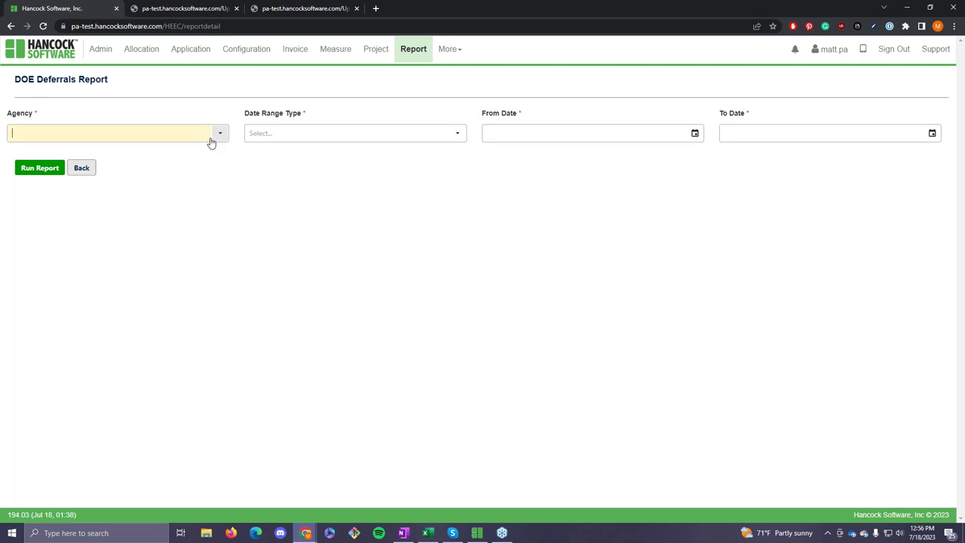
scroll(121, 211, down, 3)
scroll(121, 211, down, 1)
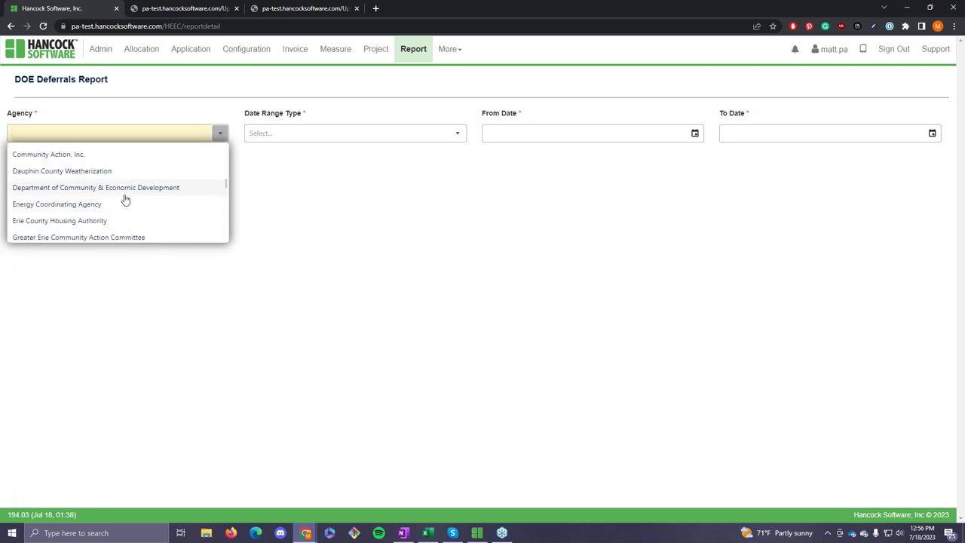
click(121, 193)
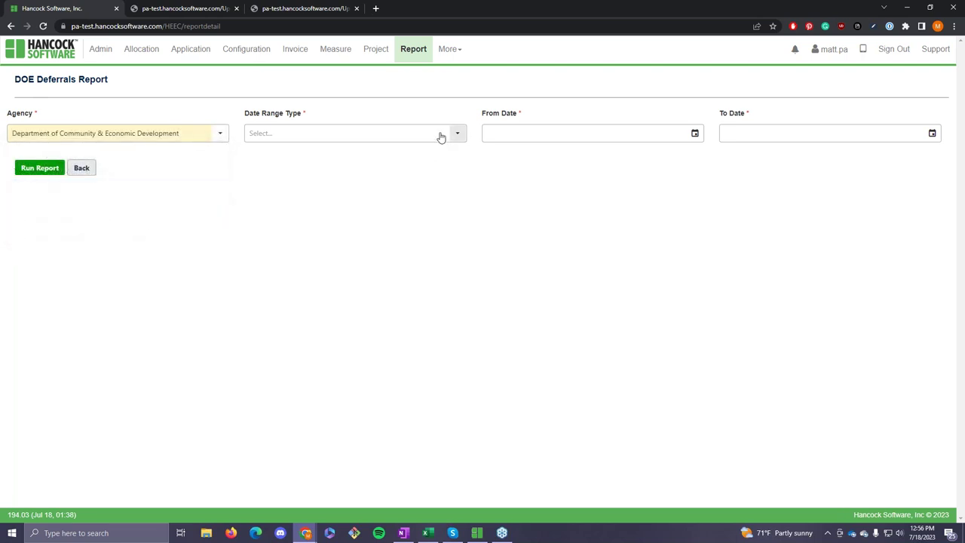
click(415, 139)
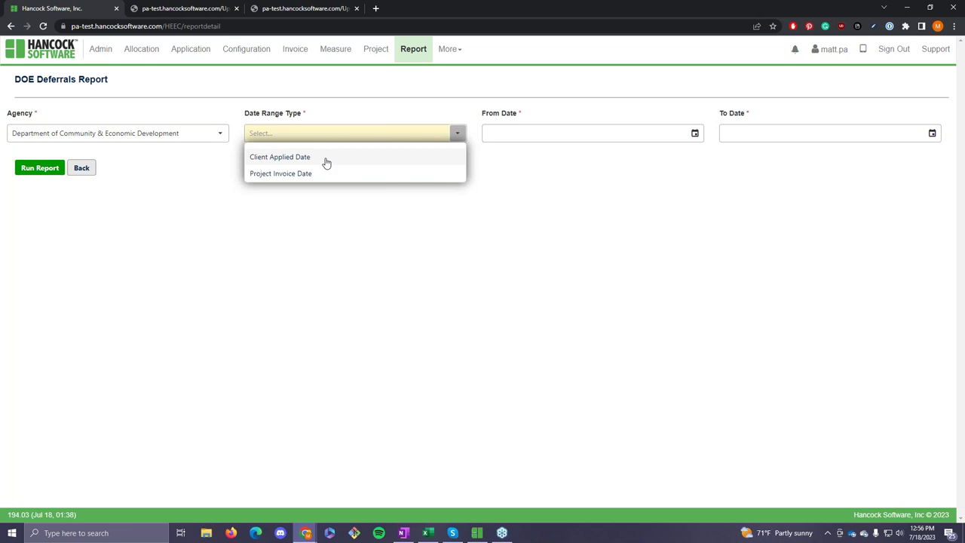
click(325, 160)
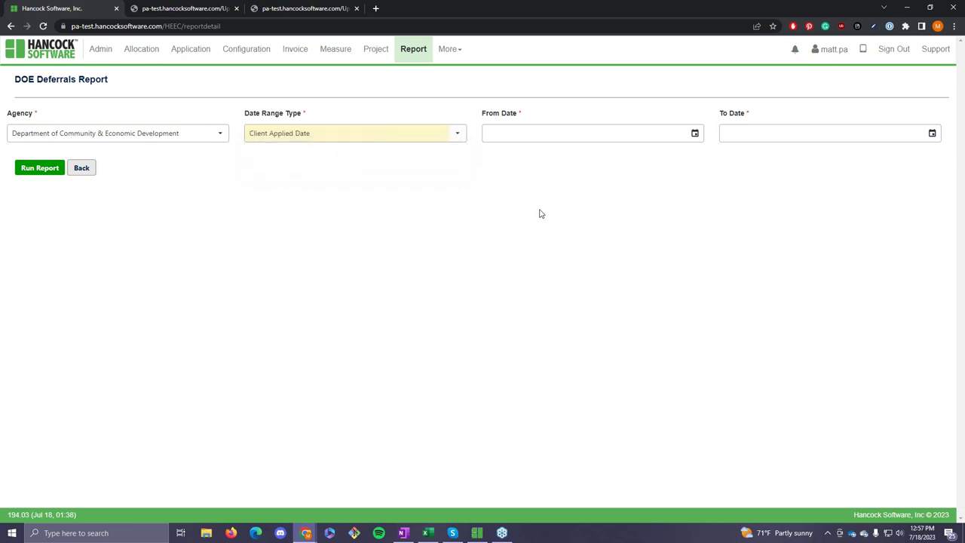
Set the report's From Date to 6/1/2023 and To Date to 7/18/2023, and run the report
click(692, 141)
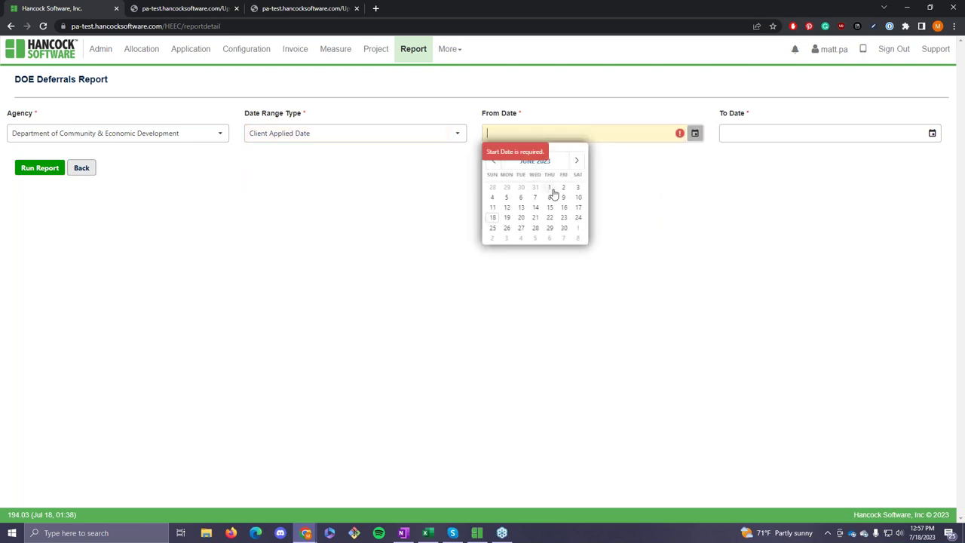
click(545, 187)
click(932, 134)
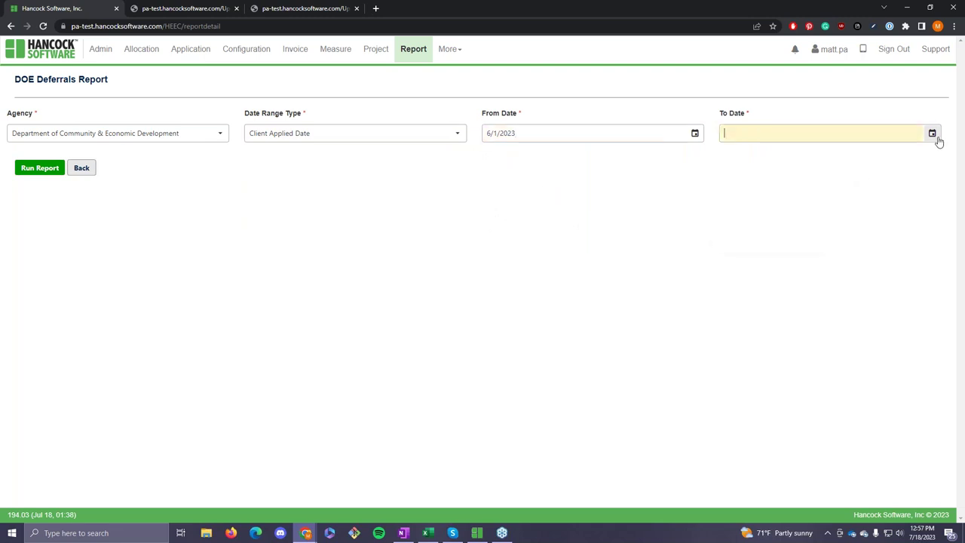
click(757, 217)
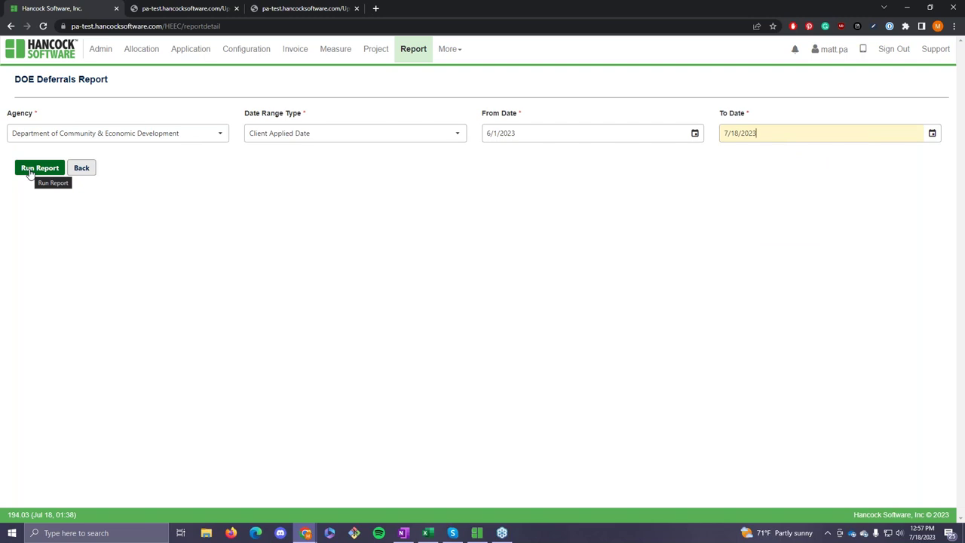
click(30, 168)
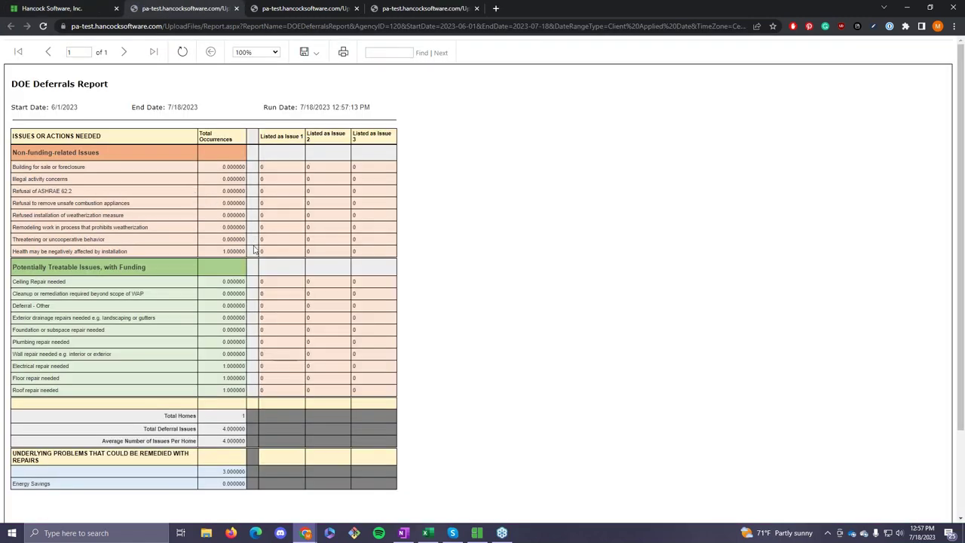
Examine the enlarged DOE Deferrals Report's issue occurrences and home totals, and look over the available export formats
key(ctrl+plus)
key(ctrl+plus)
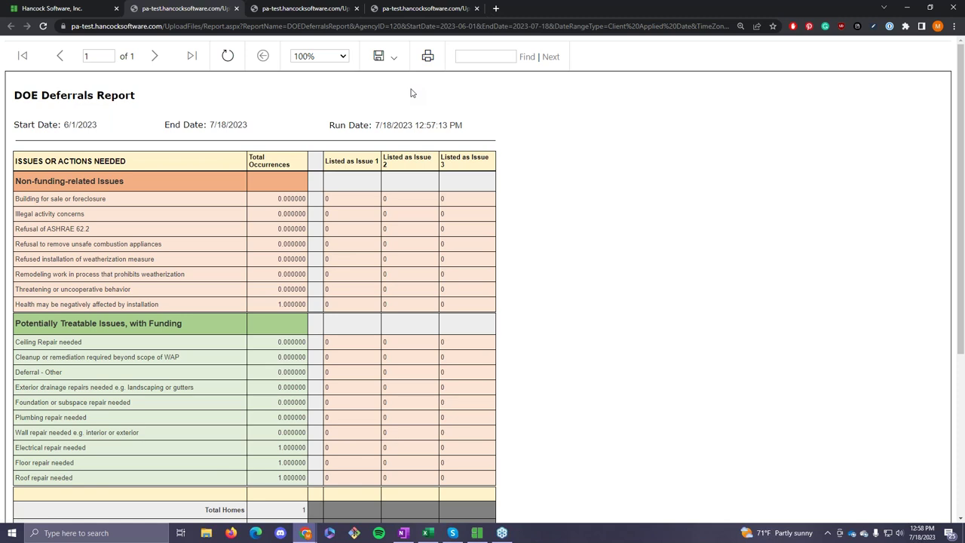
scroll(340, 345, down, 1)
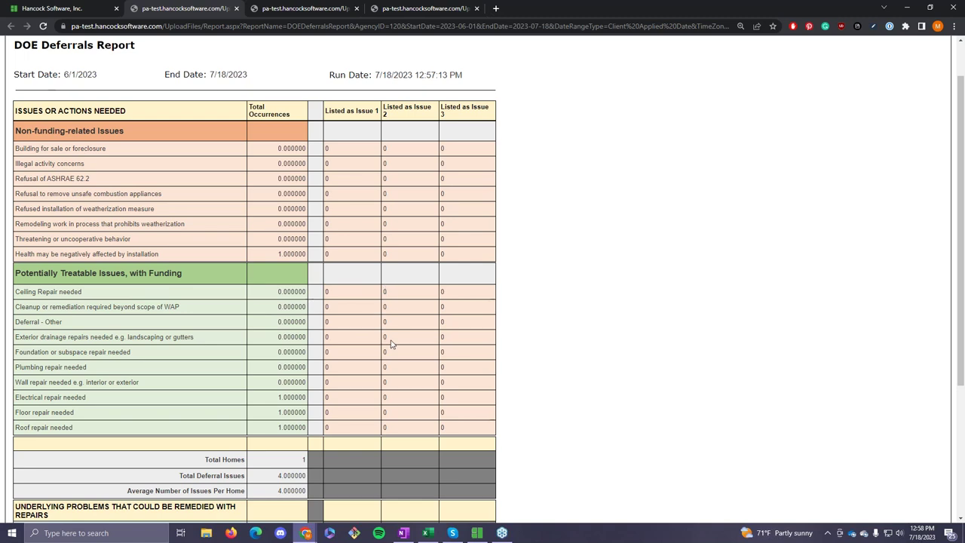
scroll(394, 345, up, 1)
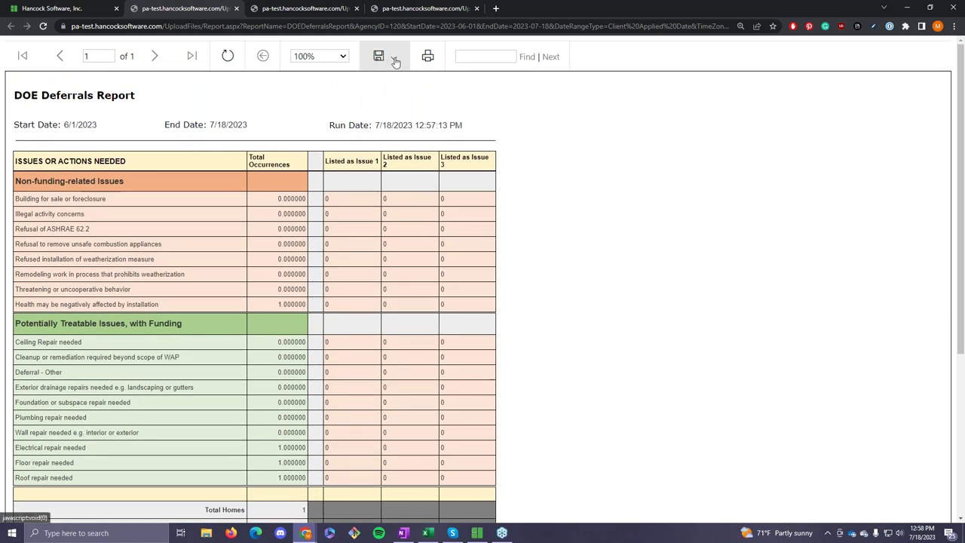
click(396, 60)
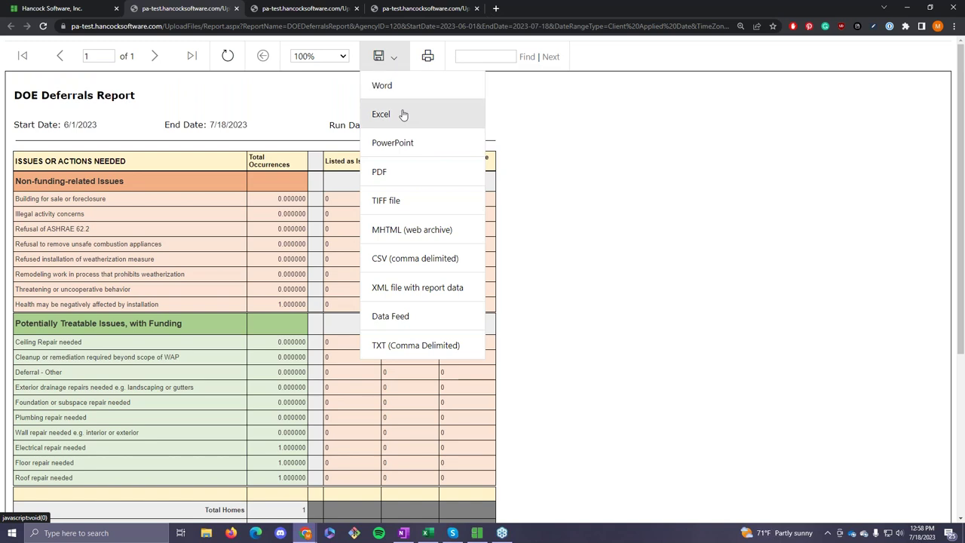
click(597, 294)
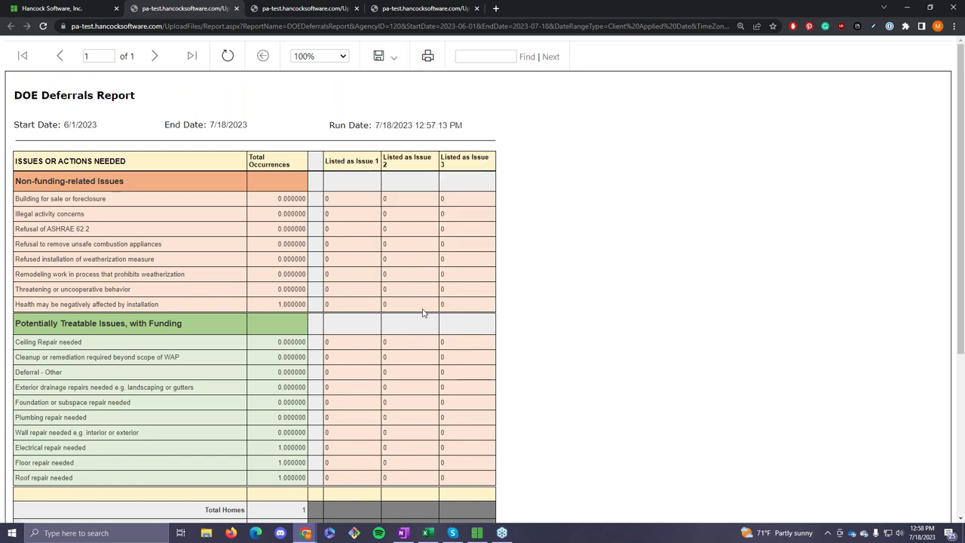